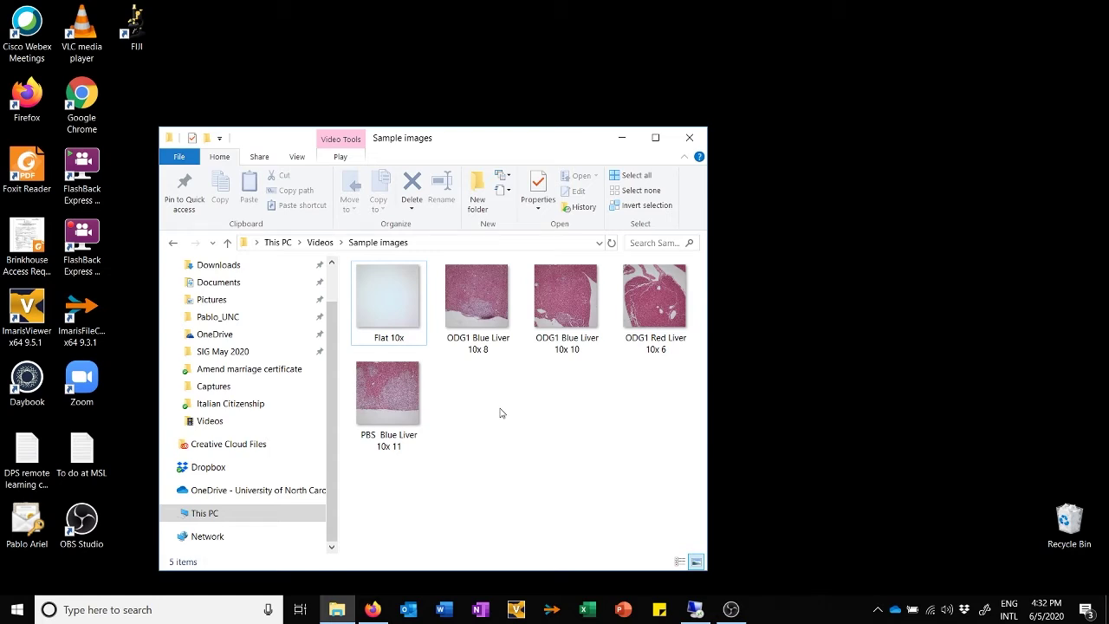
Step: Launch Fiji from the desktop and expand Plugins > MSL to list the FlatBF commands
left_click(142, 33)
double_click(143, 33)
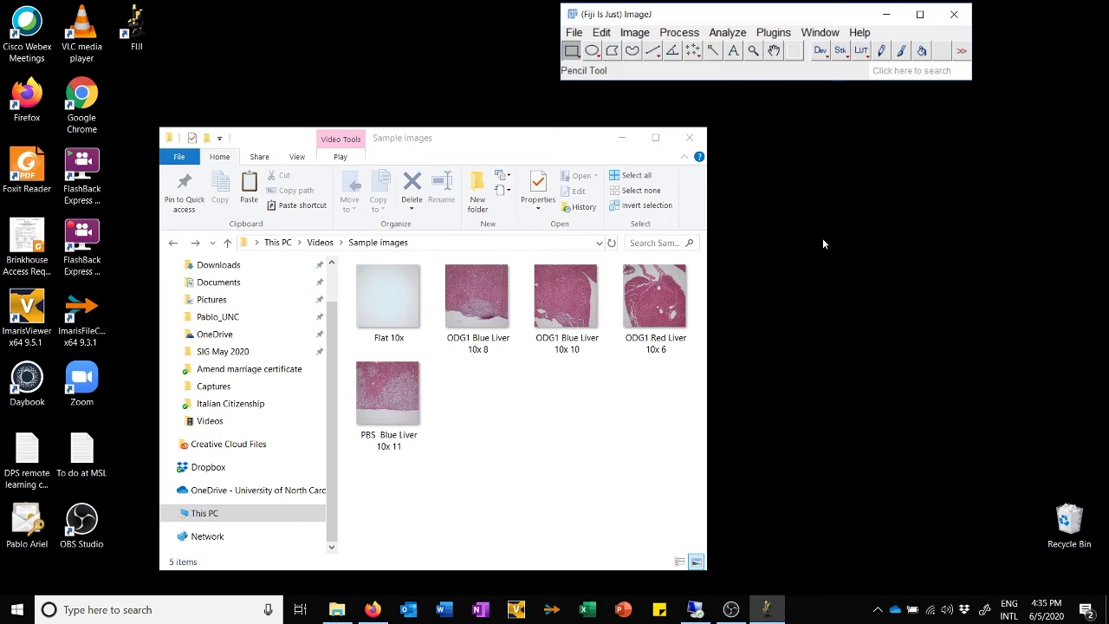
left_click(773, 35)
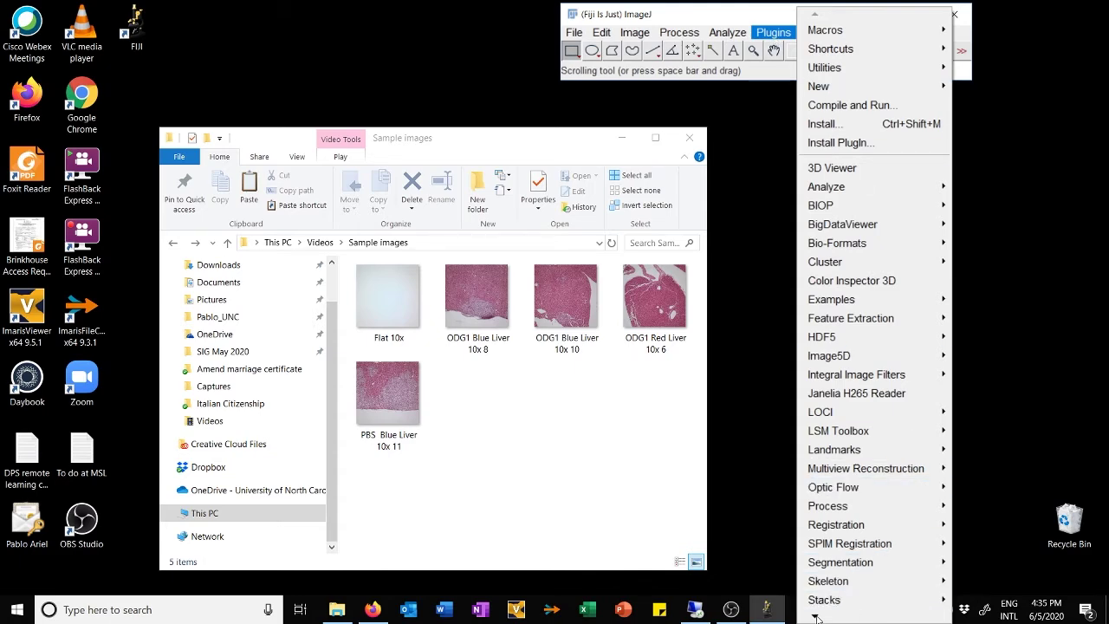
mouse_move(814, 617)
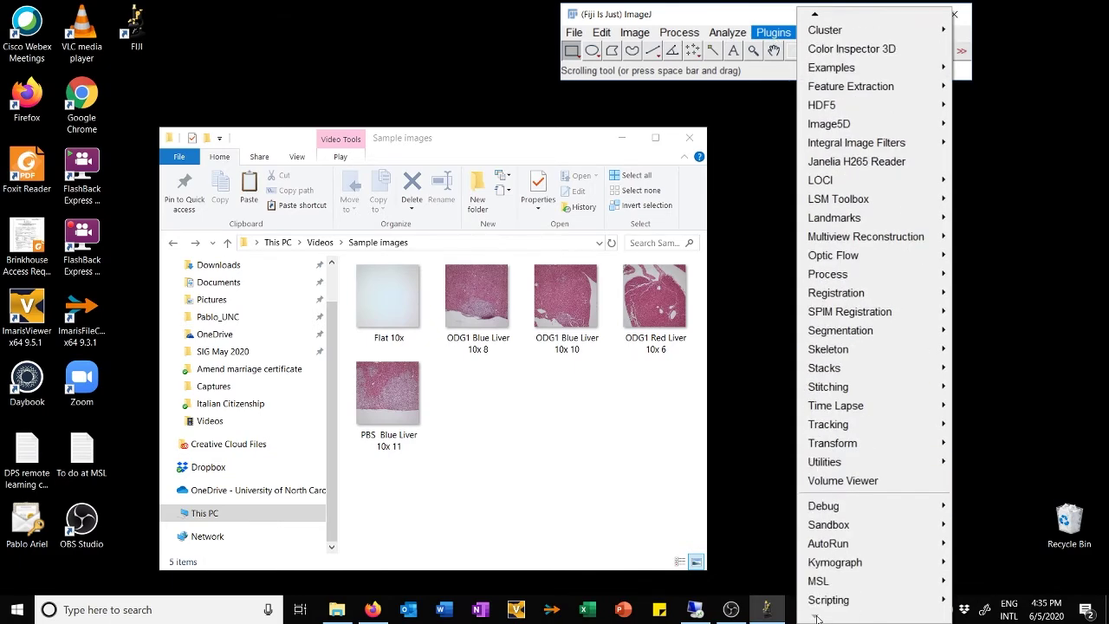
mouse_move(838, 592)
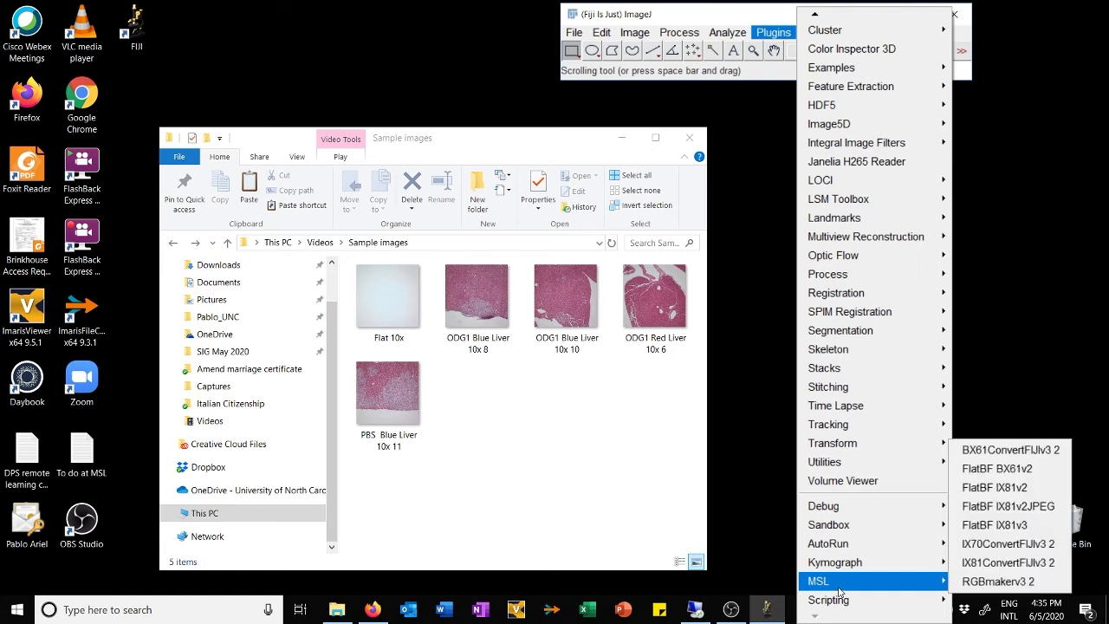
Step: Run MSL > FlatBF BX61v2 with the objective kept at 10X
left_click(1034, 469)
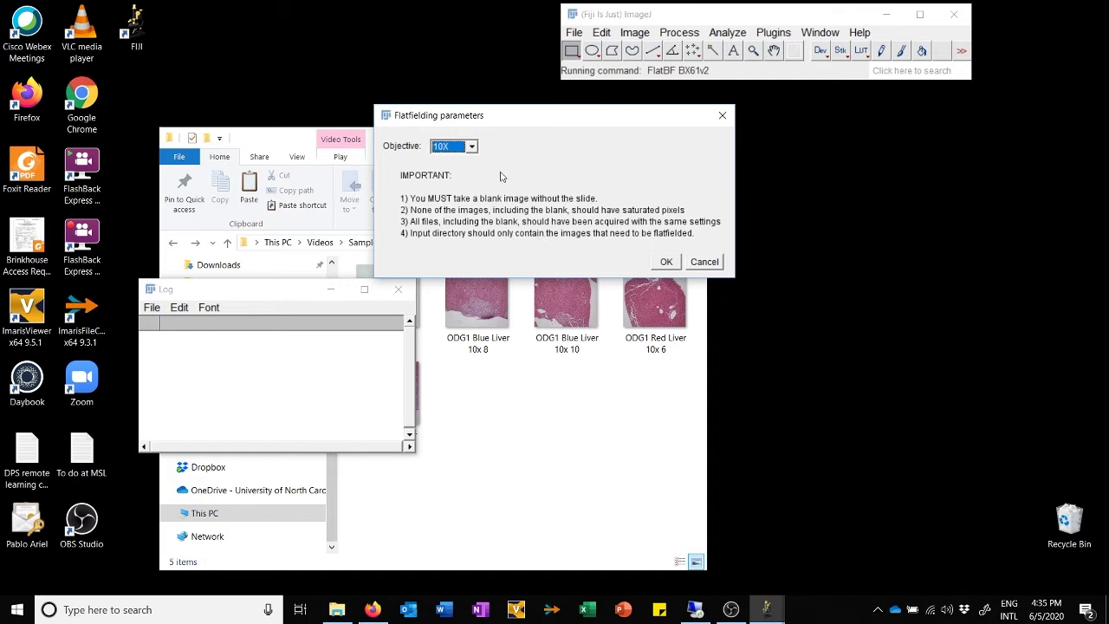
left_click(472, 148)
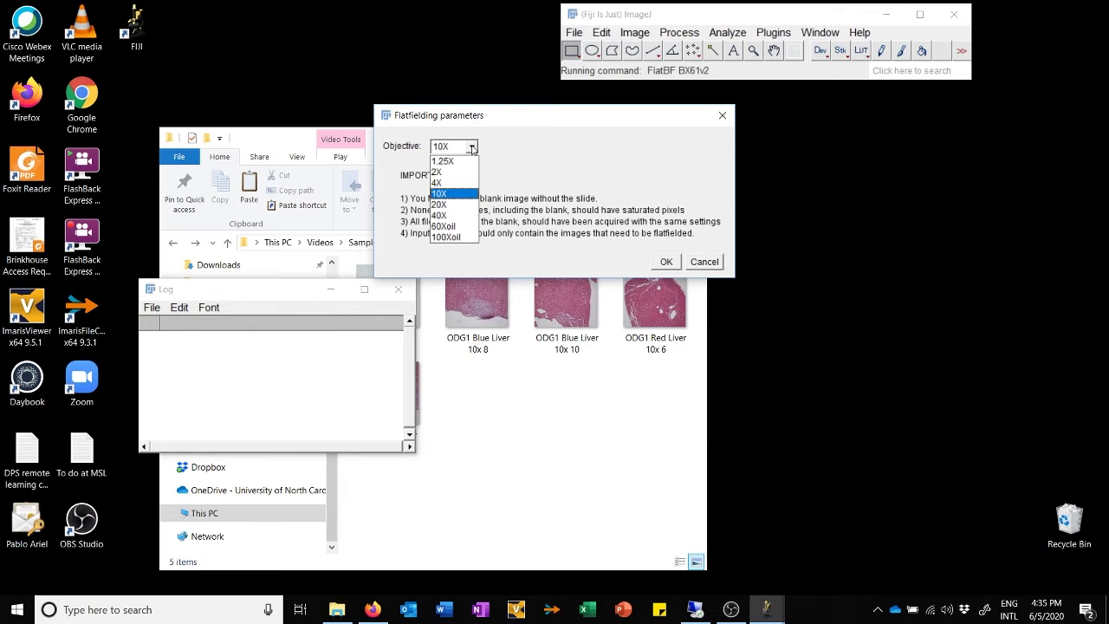
left_click(551, 191)
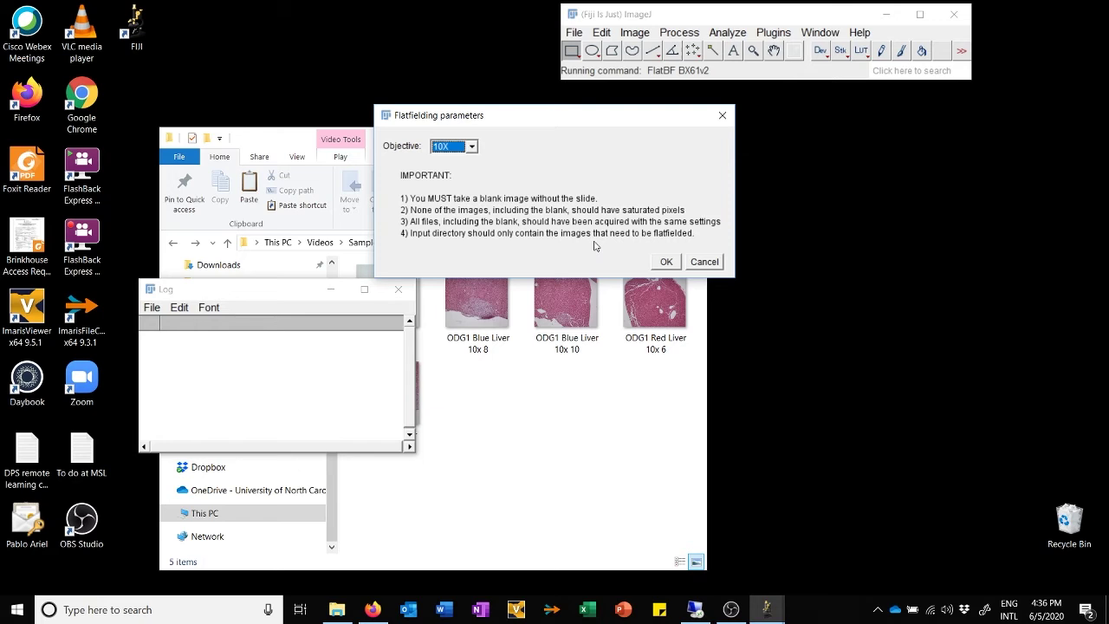
left_click(666, 261)
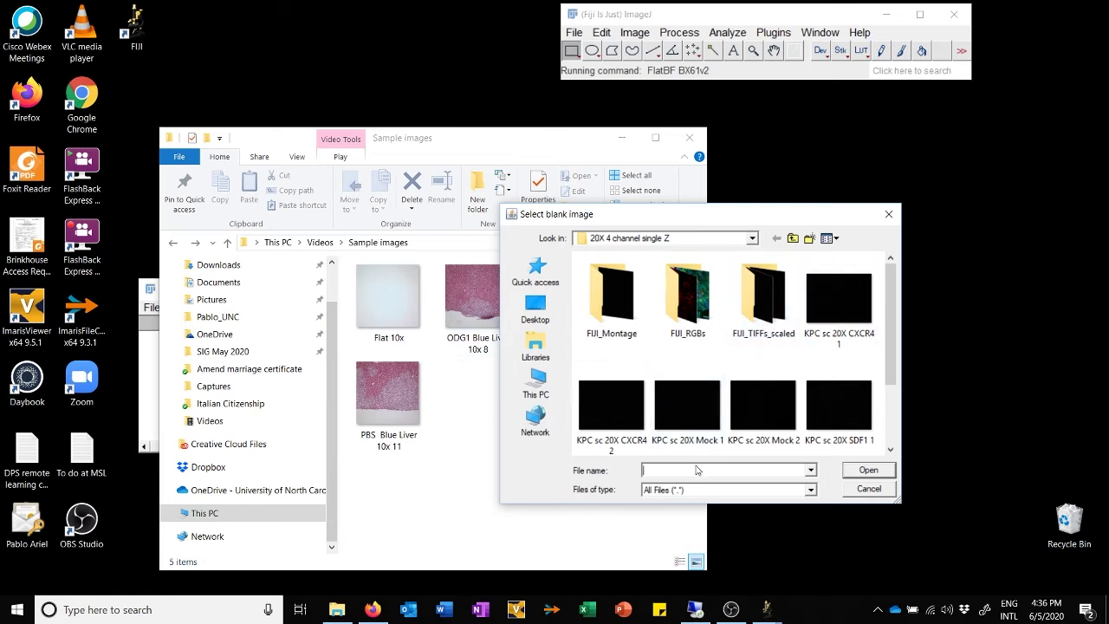
Step: Use Flat 10x as the blank image and flat-field every image in the Sample images folder
type("C:\\Users\\pariel\\Videos\\Sample images")
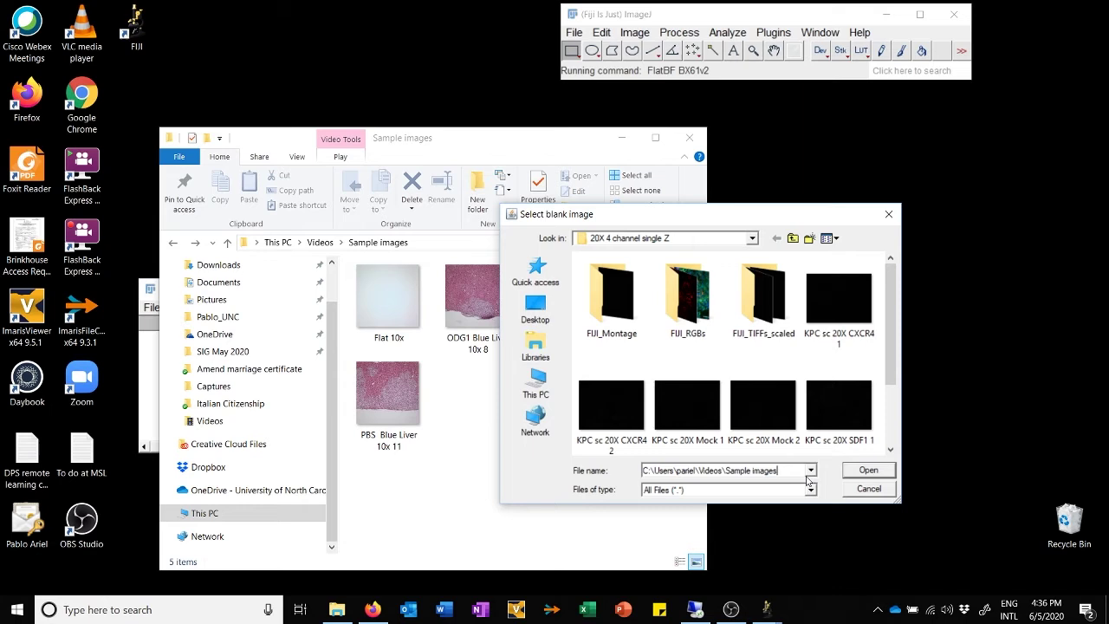
key("Return")
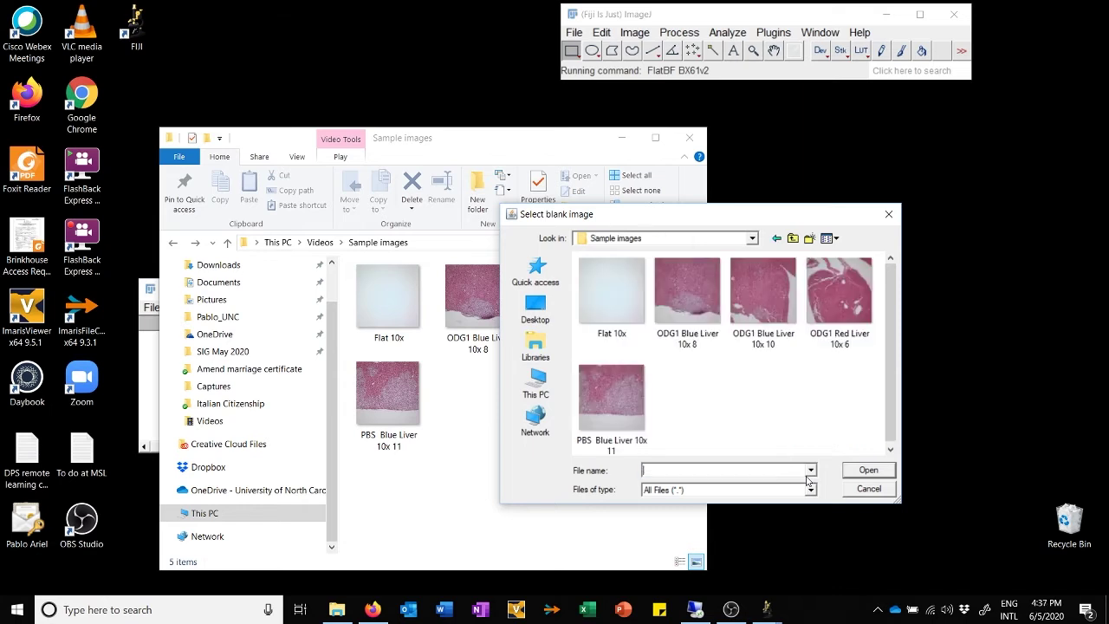
left_click(633, 295)
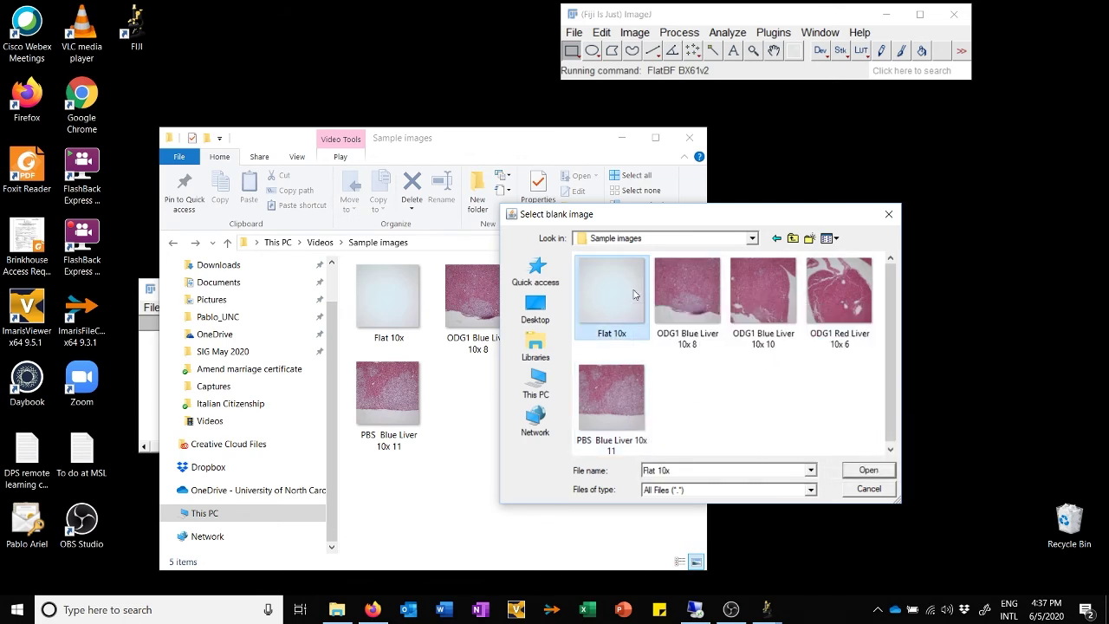
left_click(863, 470)
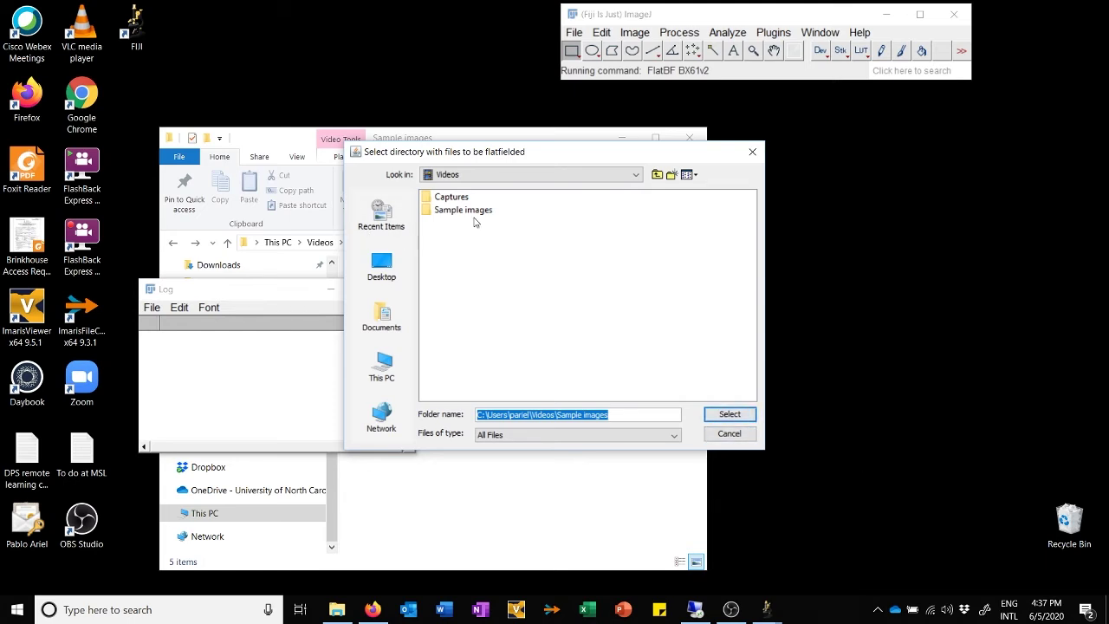
left_click(727, 414)
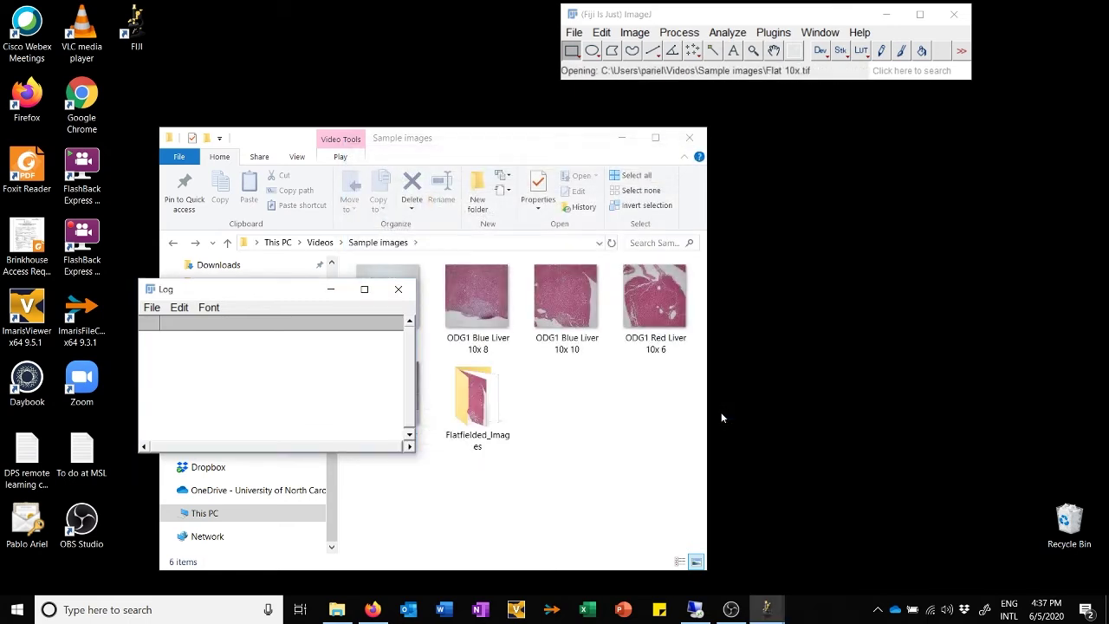
Step: Open the original ODG1 Blue Liver 10x 8 from Sample images in Fiji and move its window up
left_click(503, 140)
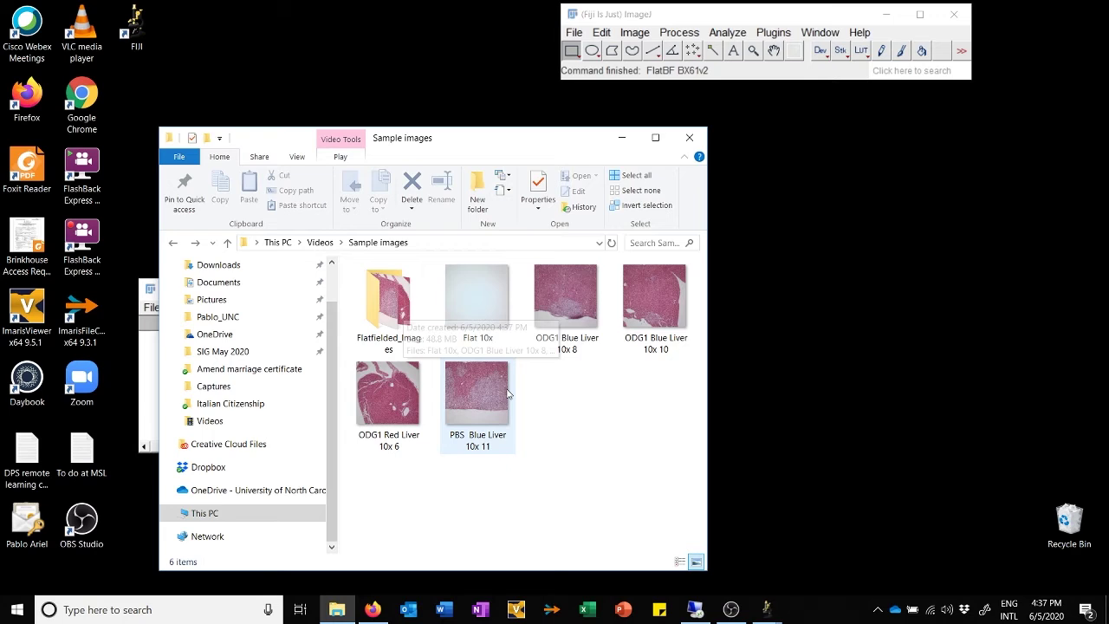
double_click(401, 311)
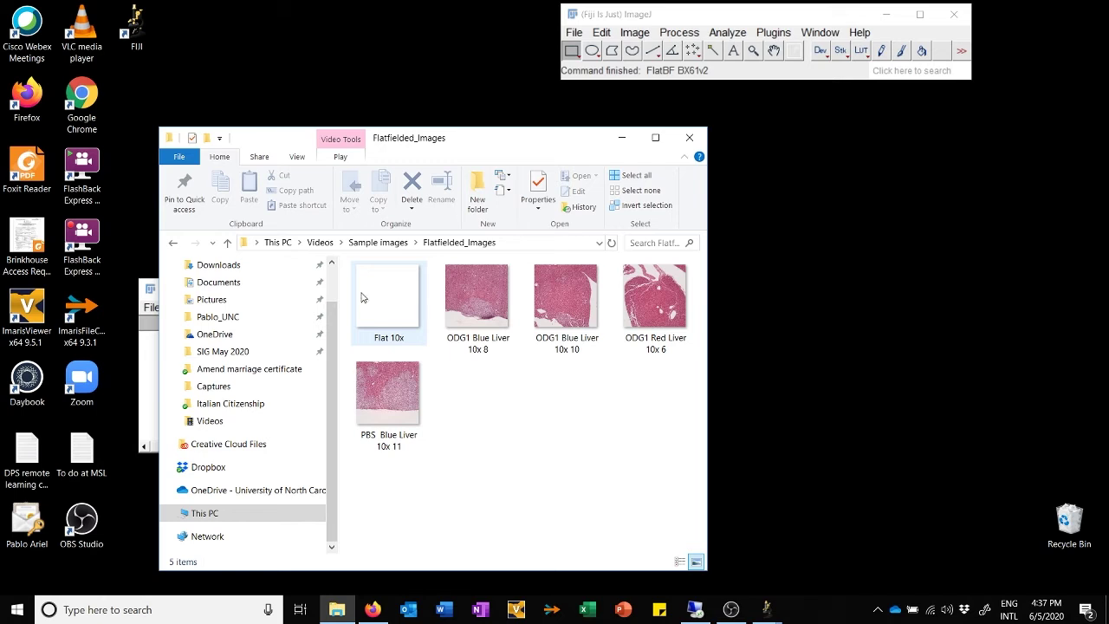
left_click(172, 245)
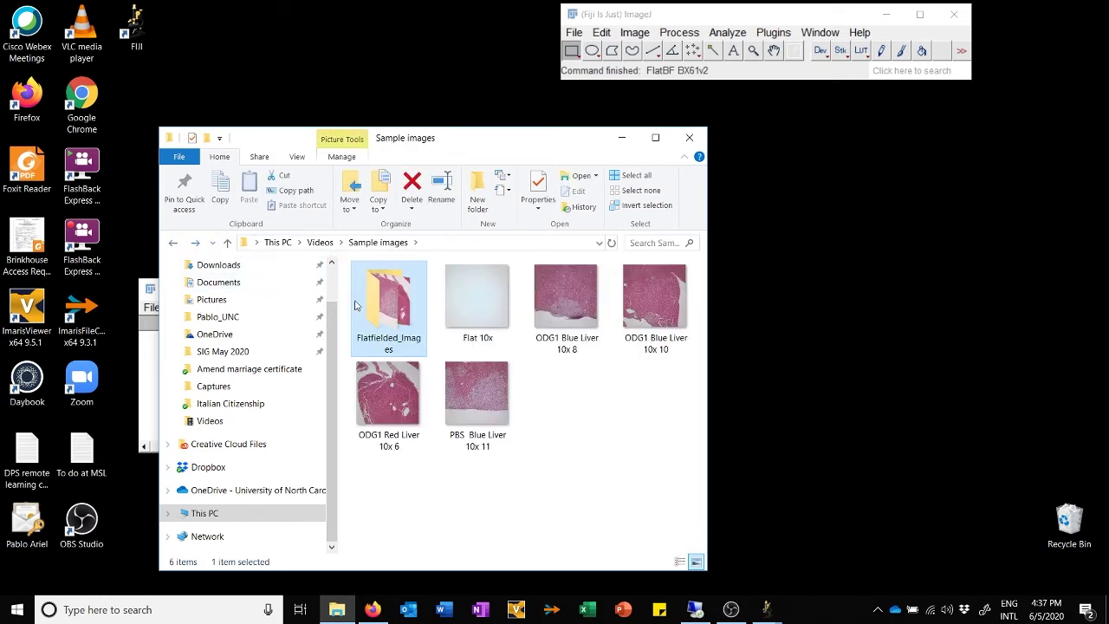
left_click_drag(548, 312, 603, 81)
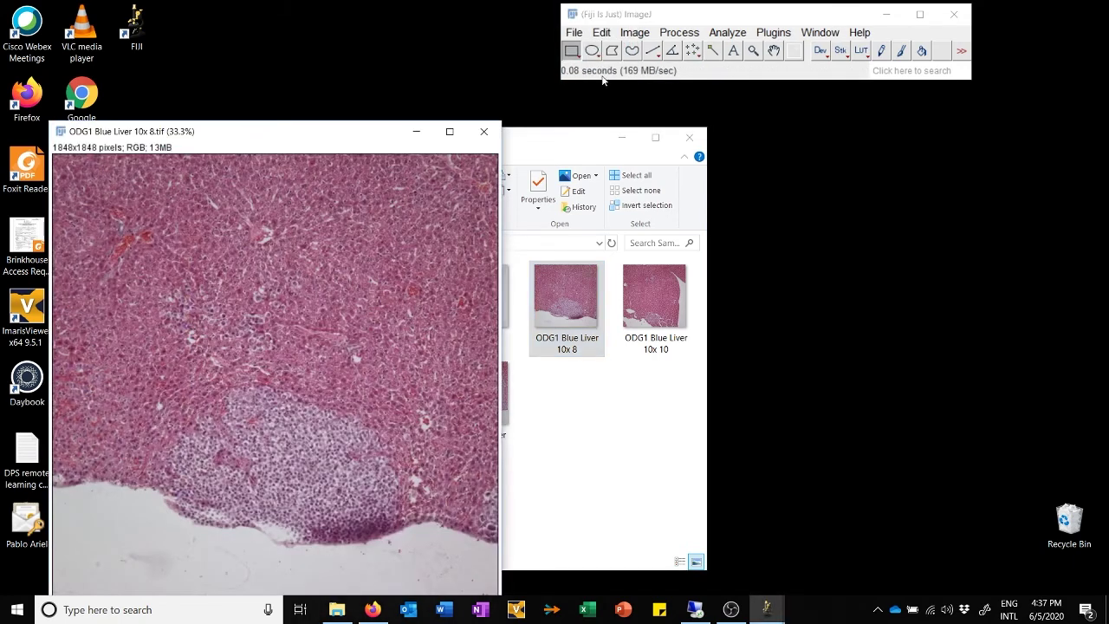
left_click_drag(347, 136, 338, 100)
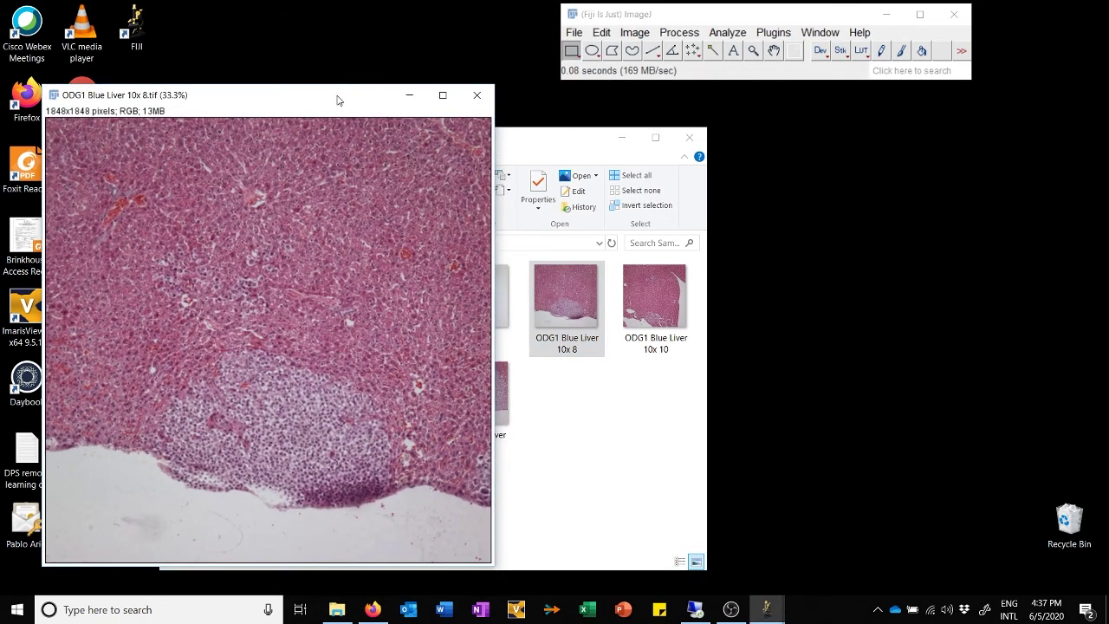
Step: Open the flat-fielded ODG1 Blue Liver 10x 8 from Flatfielded_Images and place it beside the original
left_click(564, 145)
double_click(405, 319)
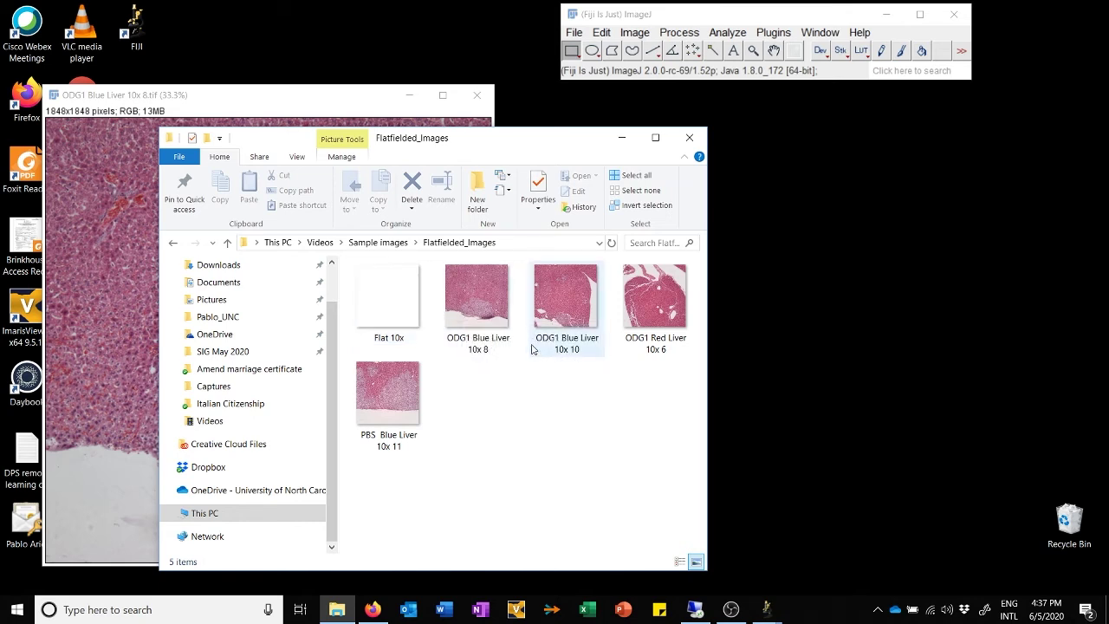
left_click_drag(495, 317, 667, 80)
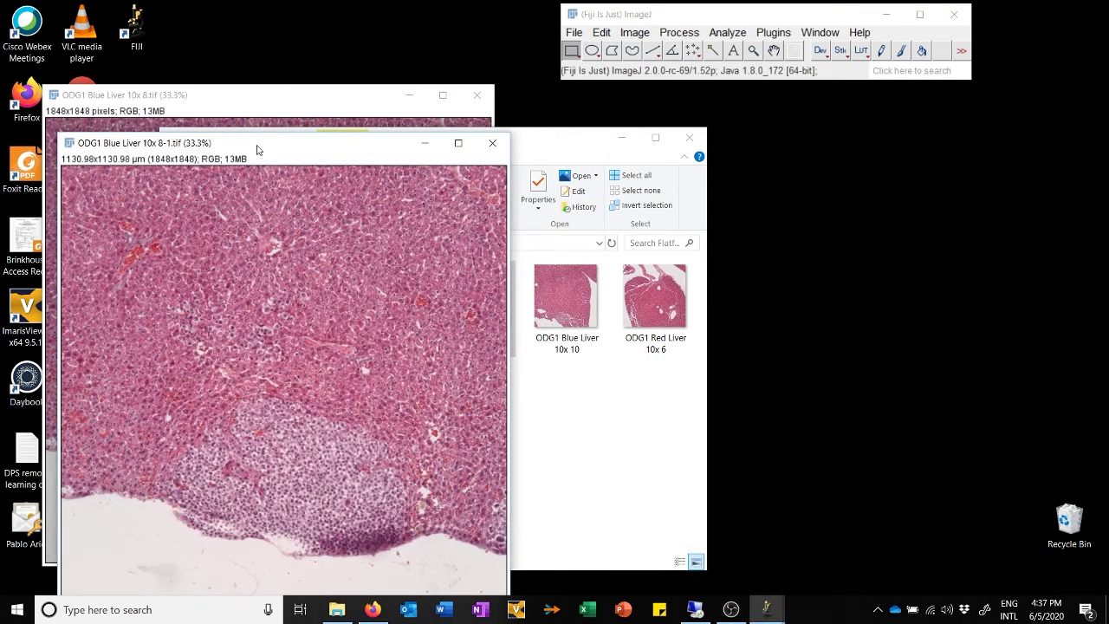
left_click_drag(258, 149, 700, 103)
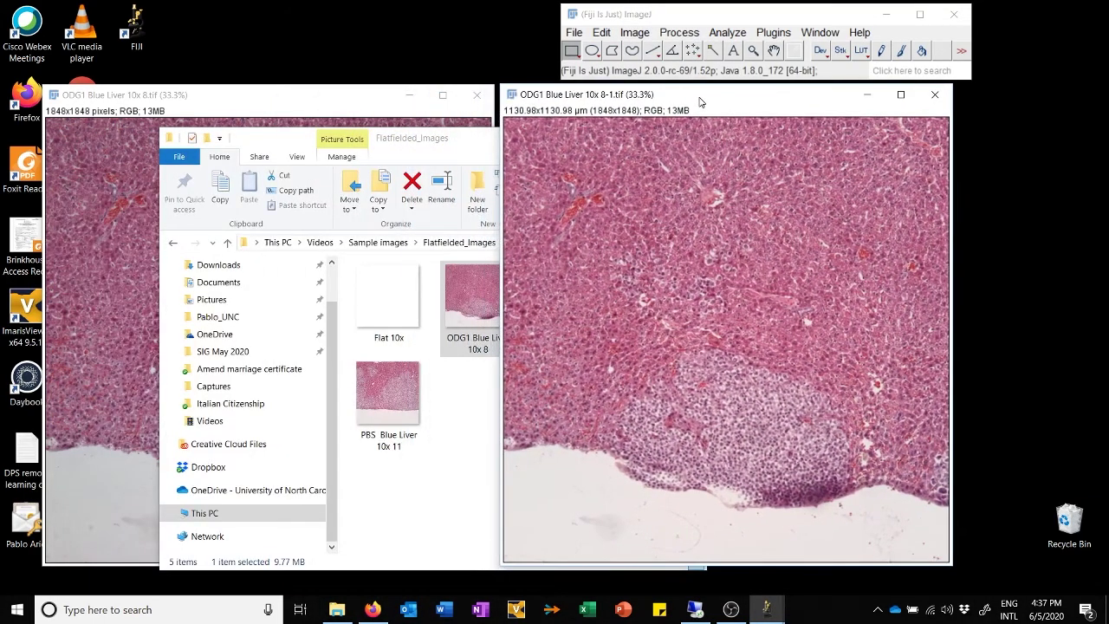
Step: Close the uncalibrated ODG1 Blue Liver 10x 8.tif window and nudge the 10x 8-1.tif window left
left_click(272, 100)
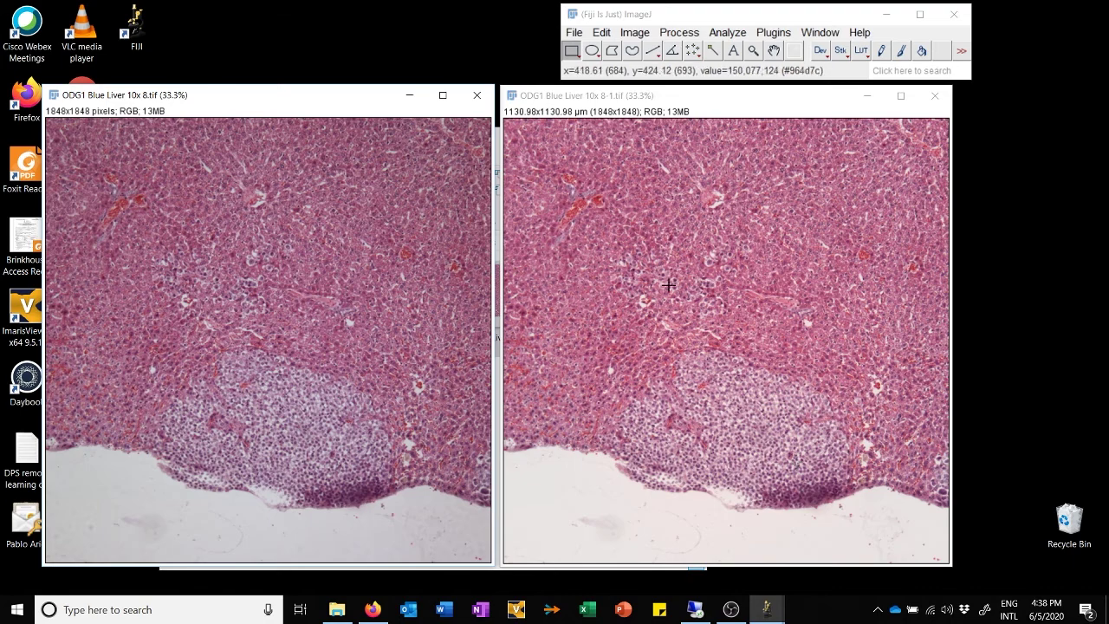
left_click(478, 94)
left_click_drag(665, 102, 610, 103)
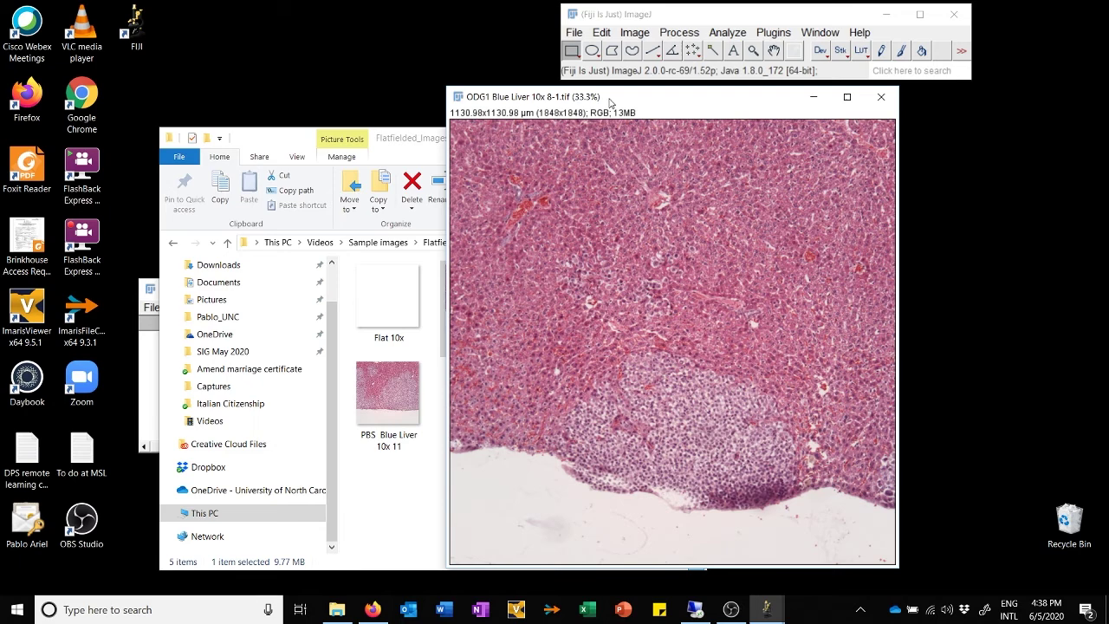
Step: Open Analyze > Tools > Scale Bar and set a 200 µm width in Black
left_click(726, 33)
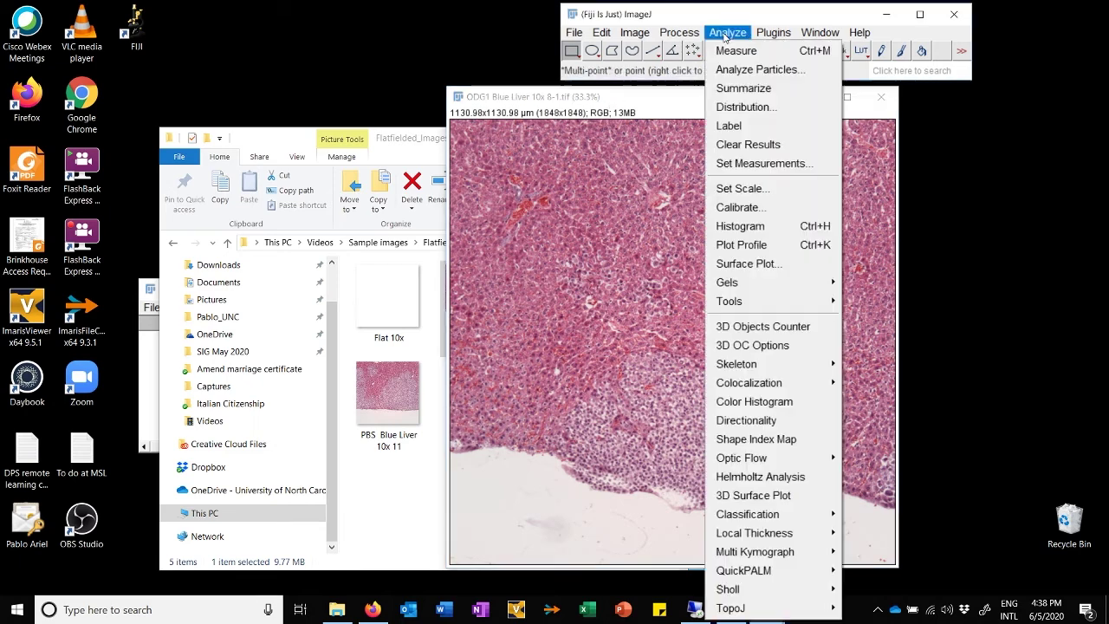
mouse_move(769, 308)
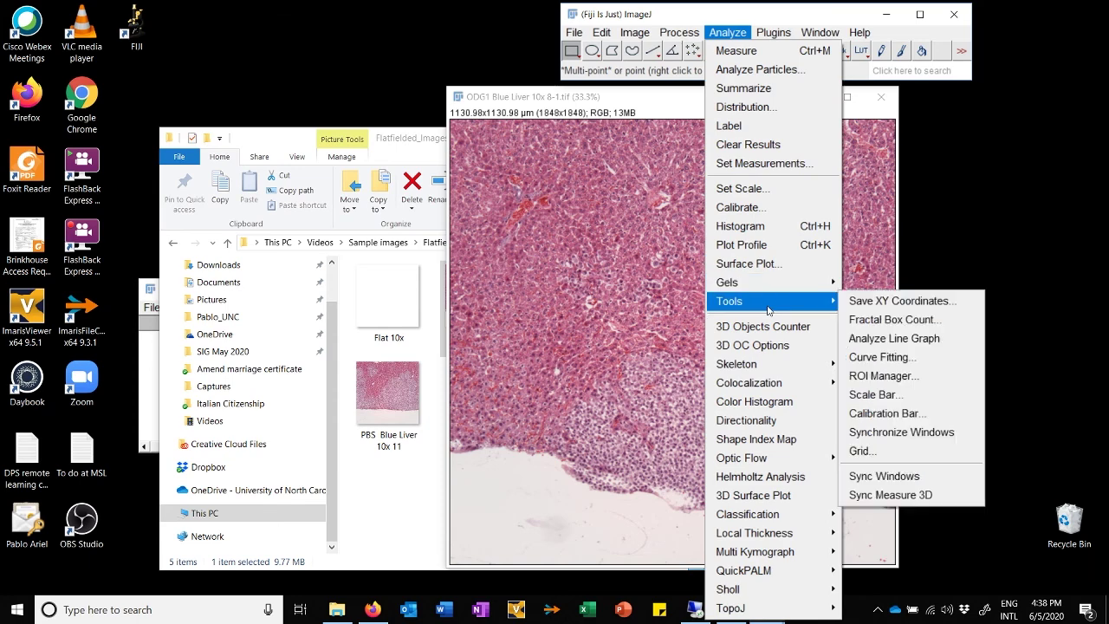
left_click(912, 396)
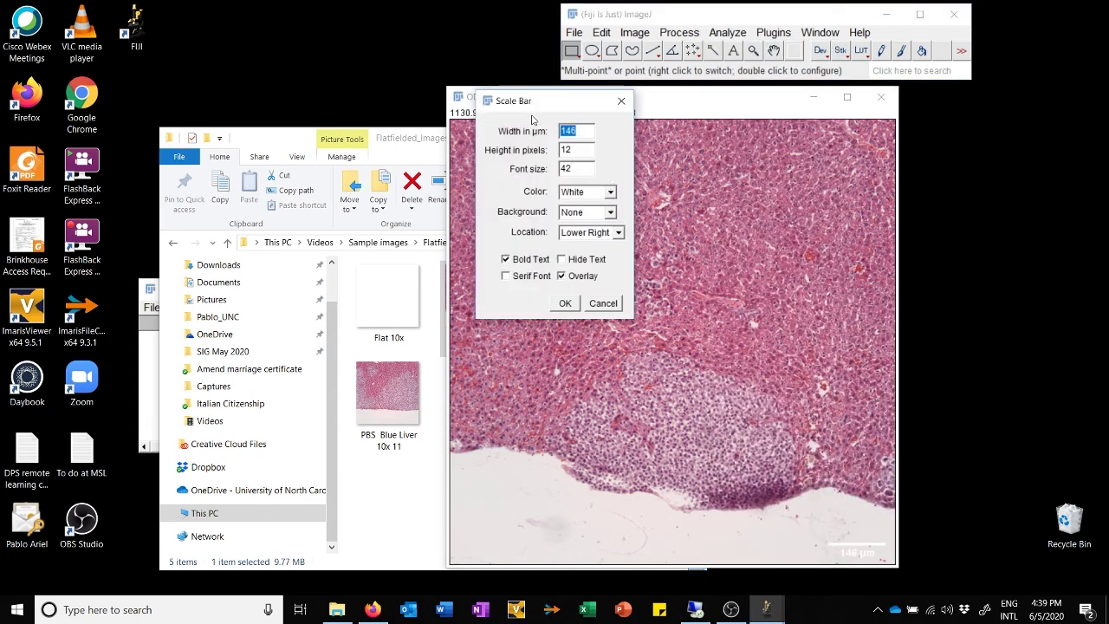
left_click_drag(530, 108, 344, 110)
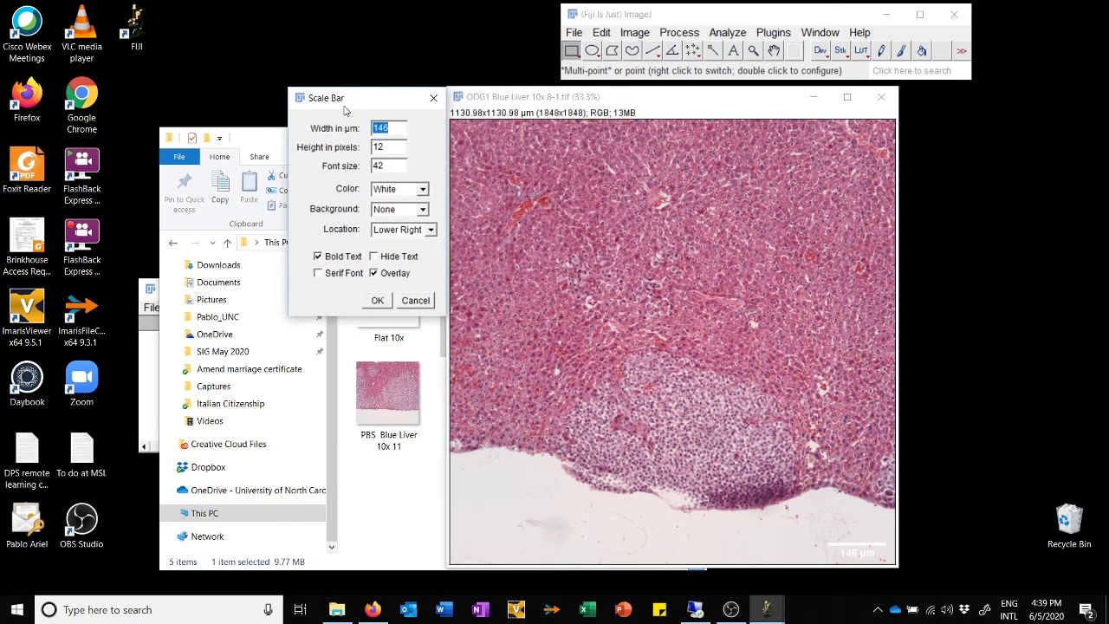
type("200")
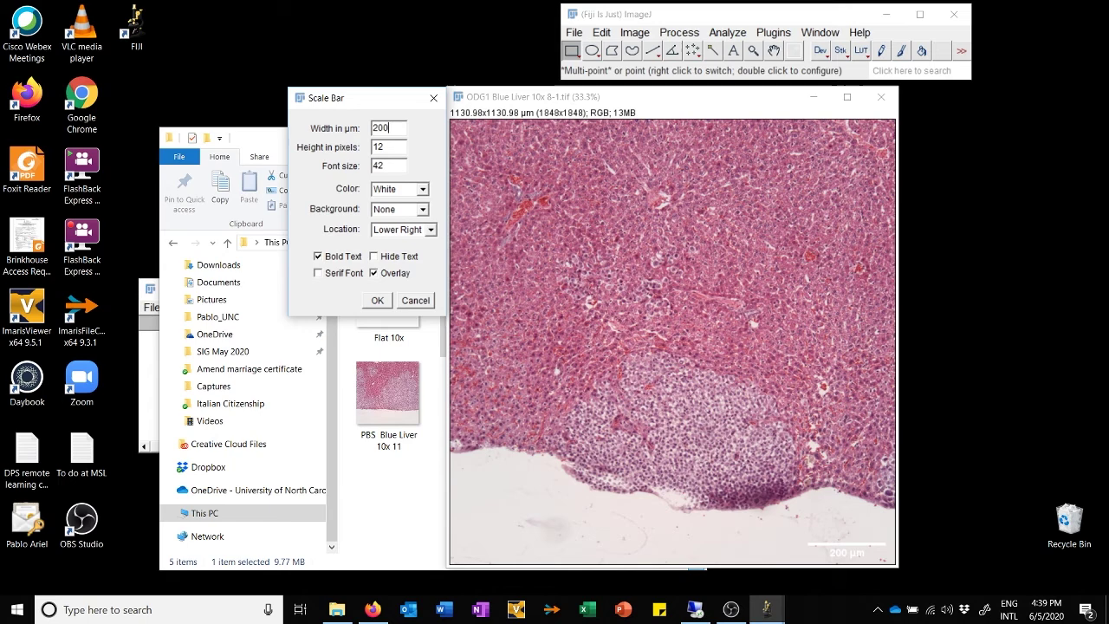
left_click(422, 194)
scroll(423, 198, "up", 1)
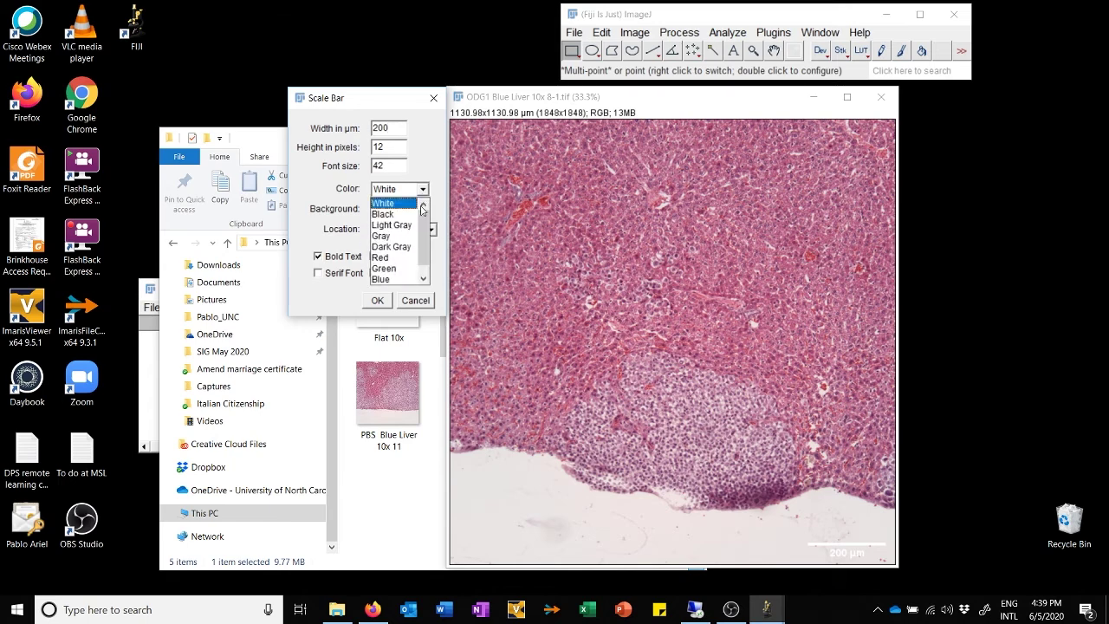
left_click(415, 215)
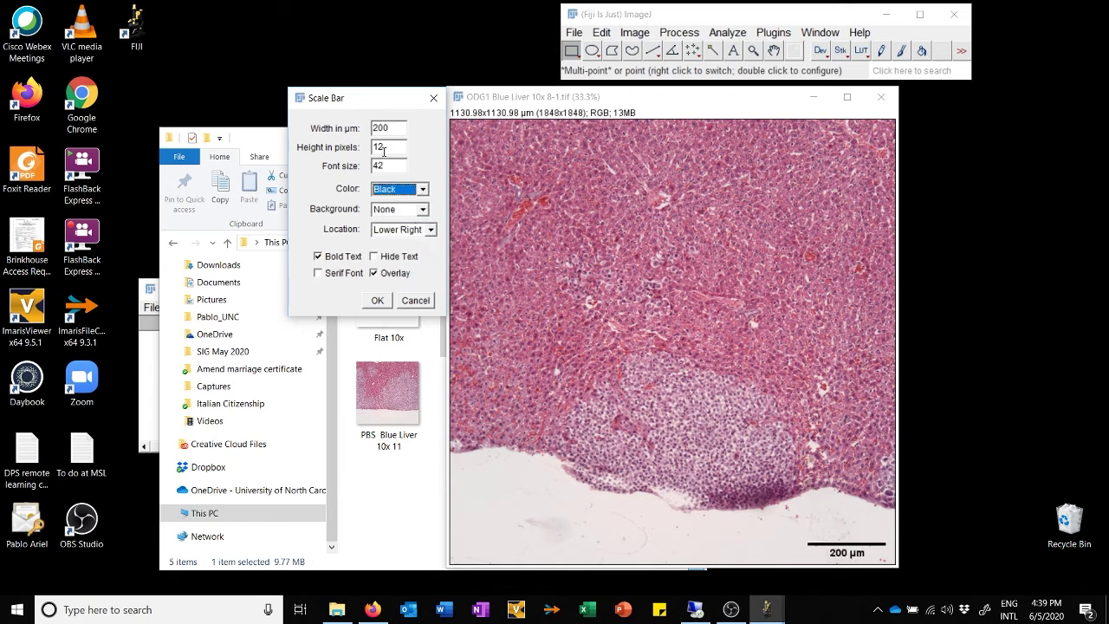
Step: Make the scale bar 16 pixels high, keep its text label, and apply it
double_click(382, 146)
type("16")
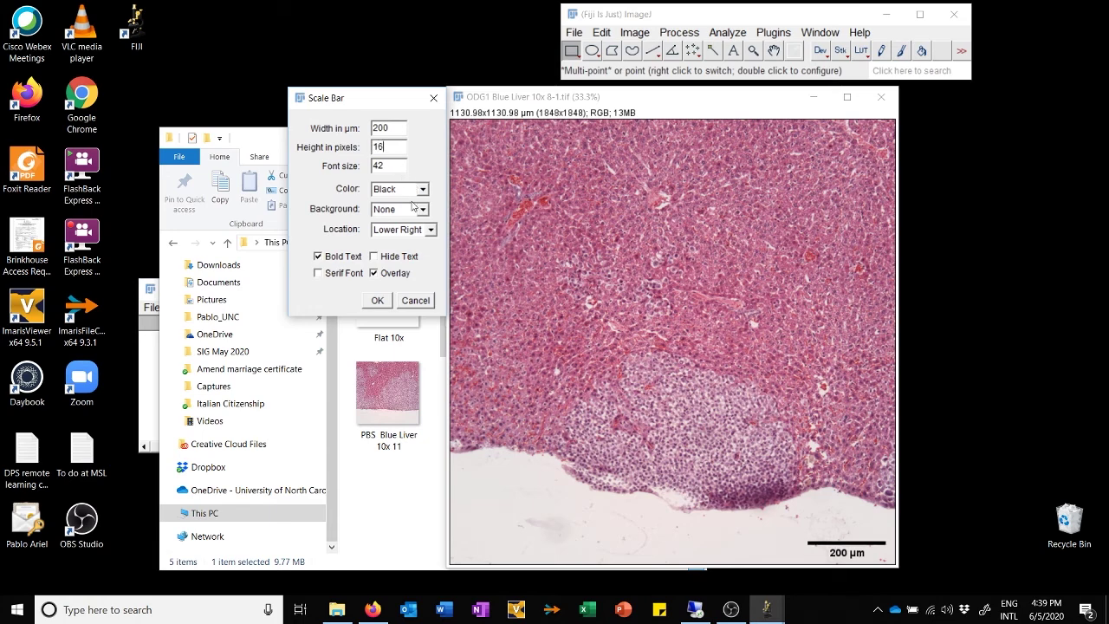
left_click(393, 259)
left_click(393, 261)
left_click(377, 300)
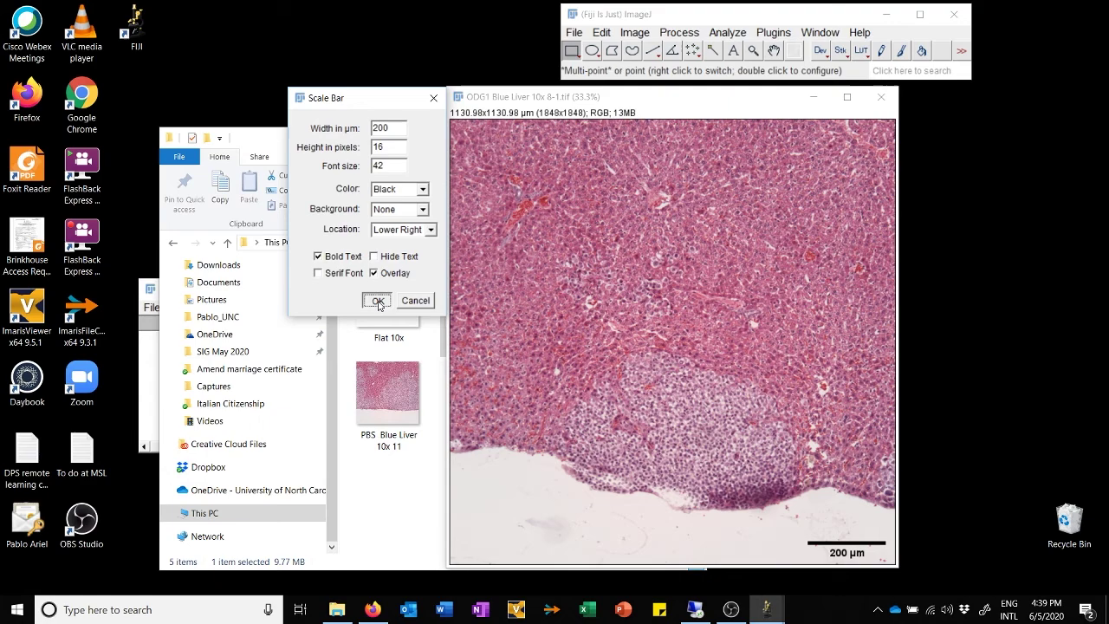
Step: Save the scale-barred liver image as ODG1 Blue Liver 10x 8-1 sb.tif in Flatfielded_Images
left_click(574, 101)
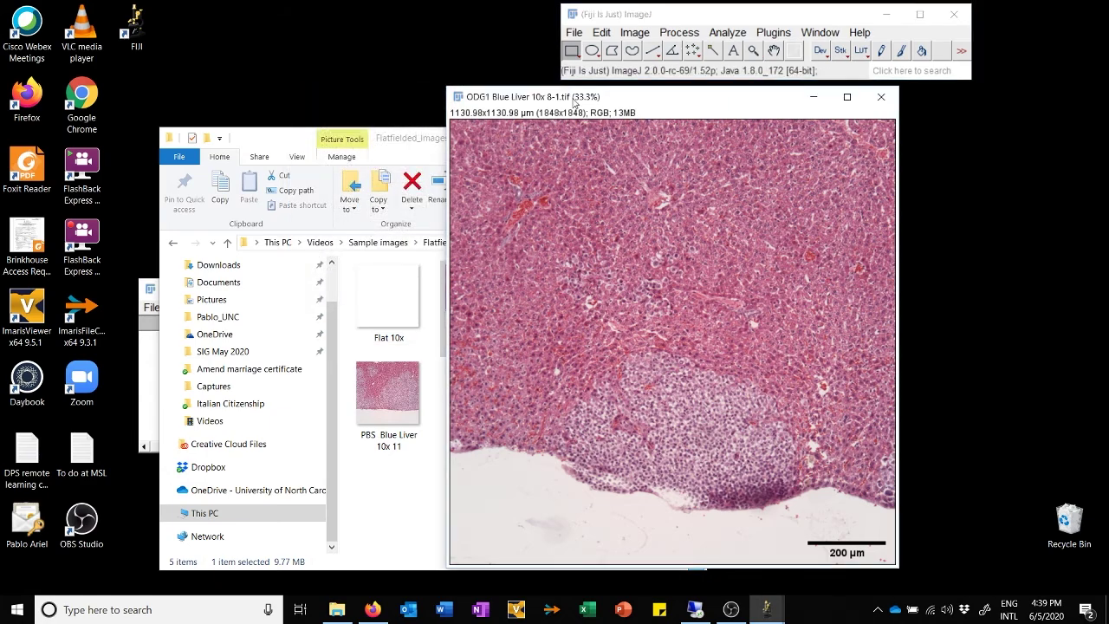
key("ctrl+s")
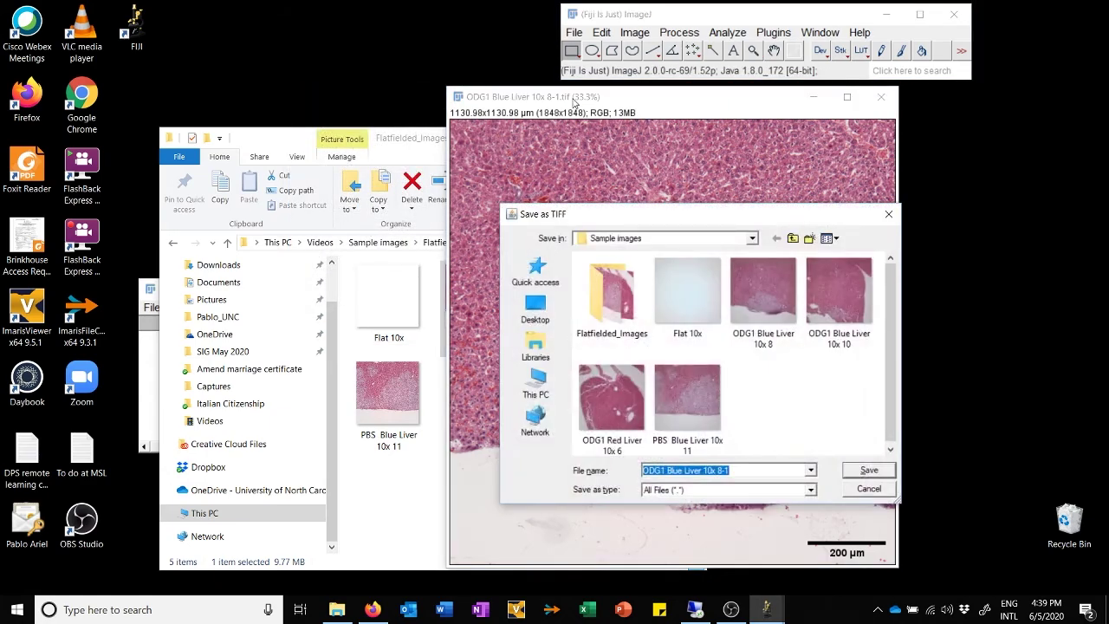
double_click(611, 299)
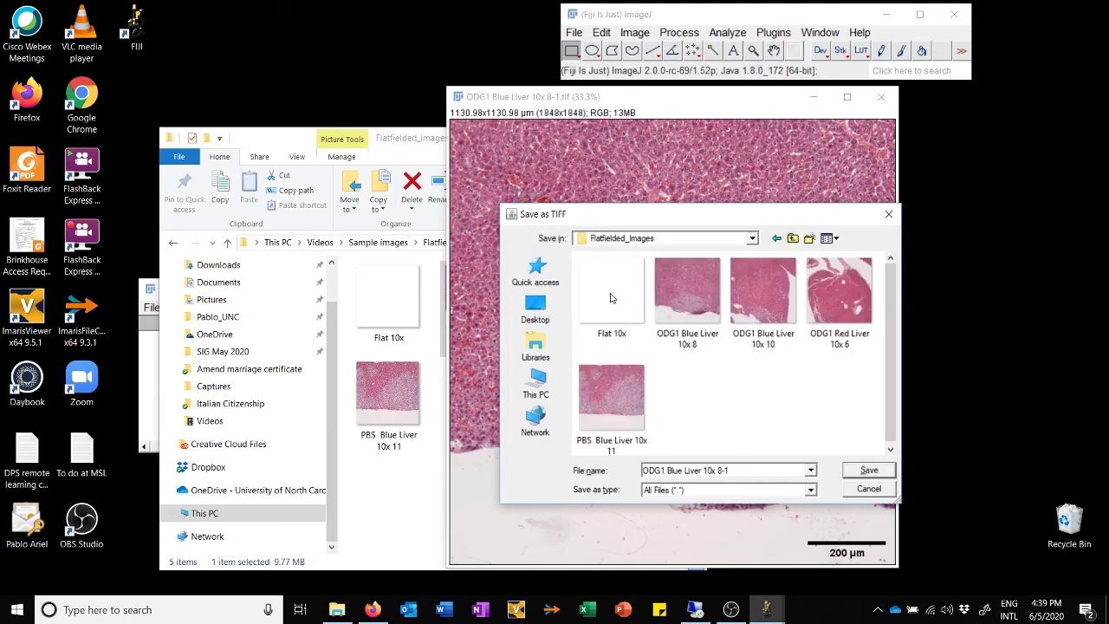
left_click(749, 469)
key("Return")
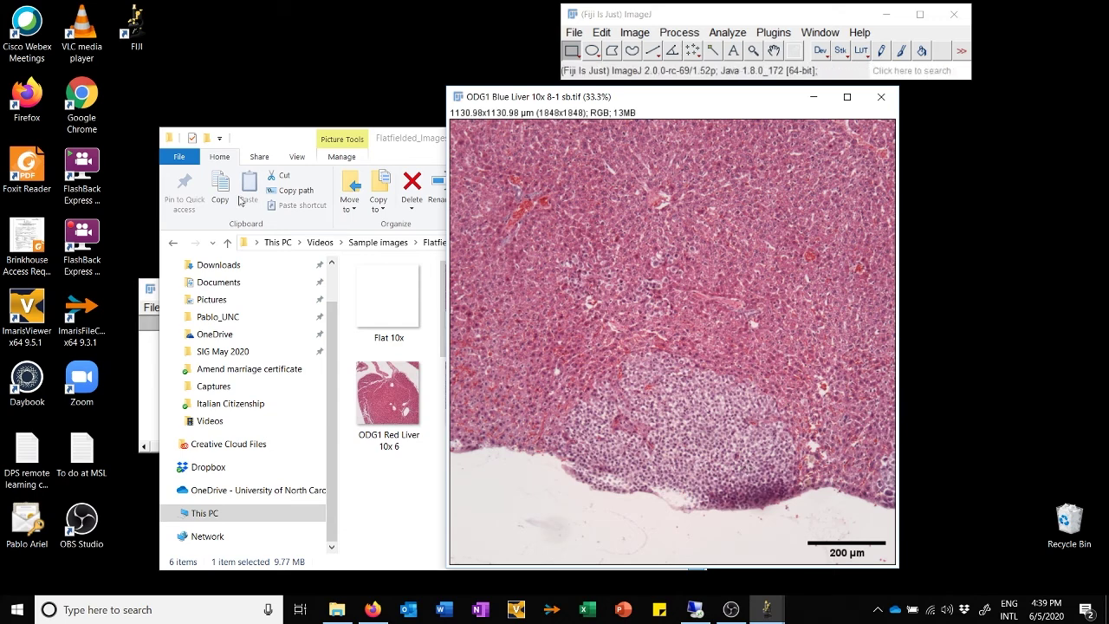
Step: View ODG1 Blue Liver 10x 8-1 sb.tif from Flatfielded_Images in Windows Photos
left_click(414, 157)
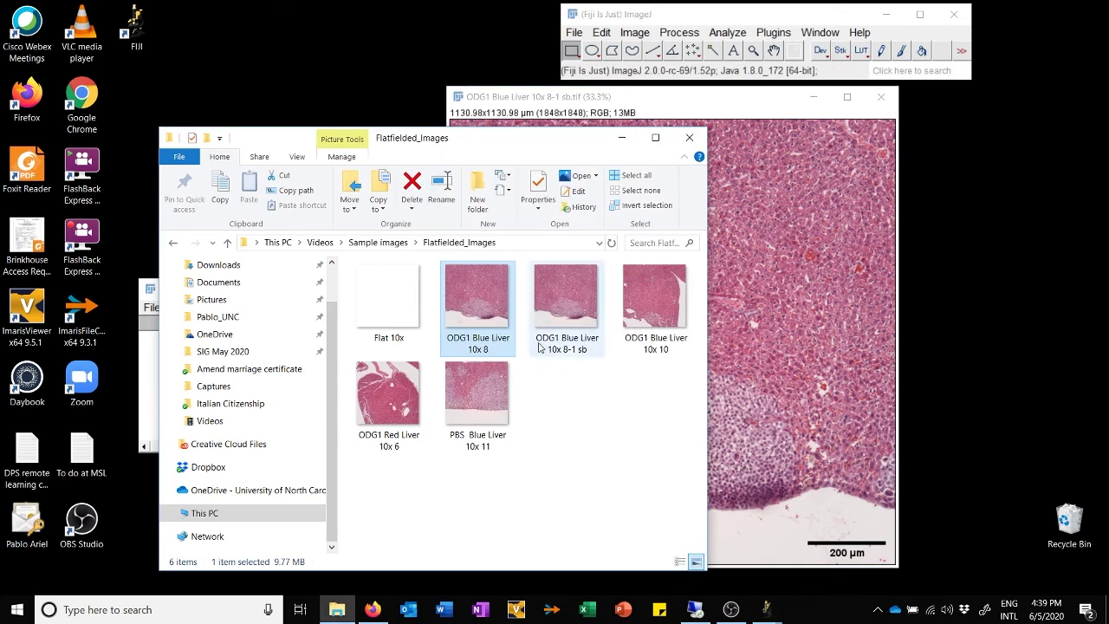
double_click(565, 330)
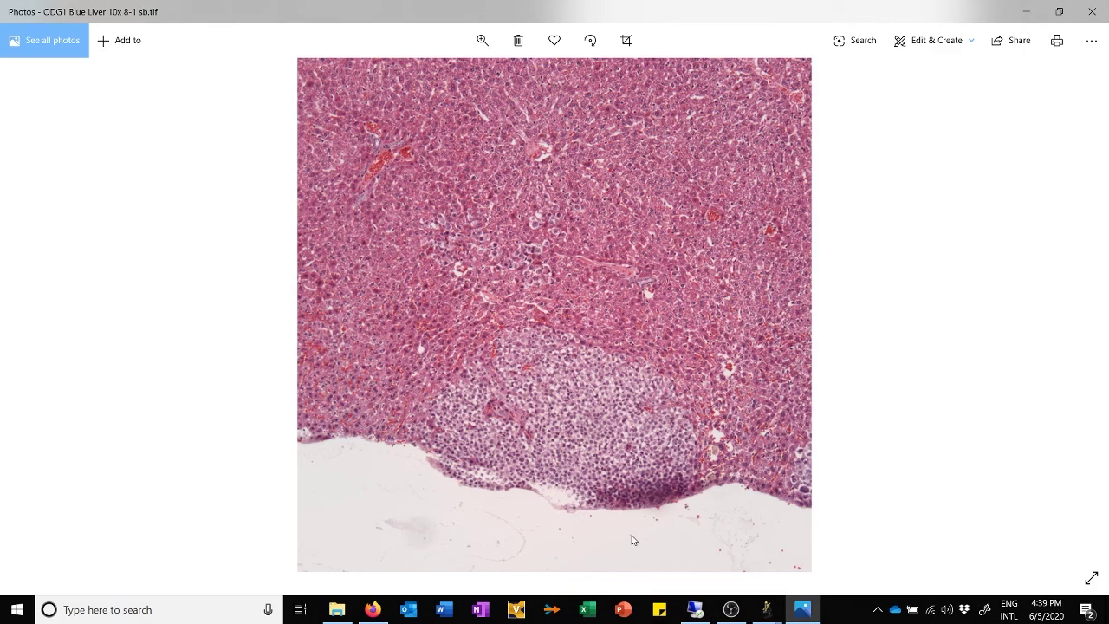
Step: Close Photos and the Fiji image, then reopen ODG1 Blue Liver 10x 8-1 sb.tif in Fiji
left_click(1091, 12)
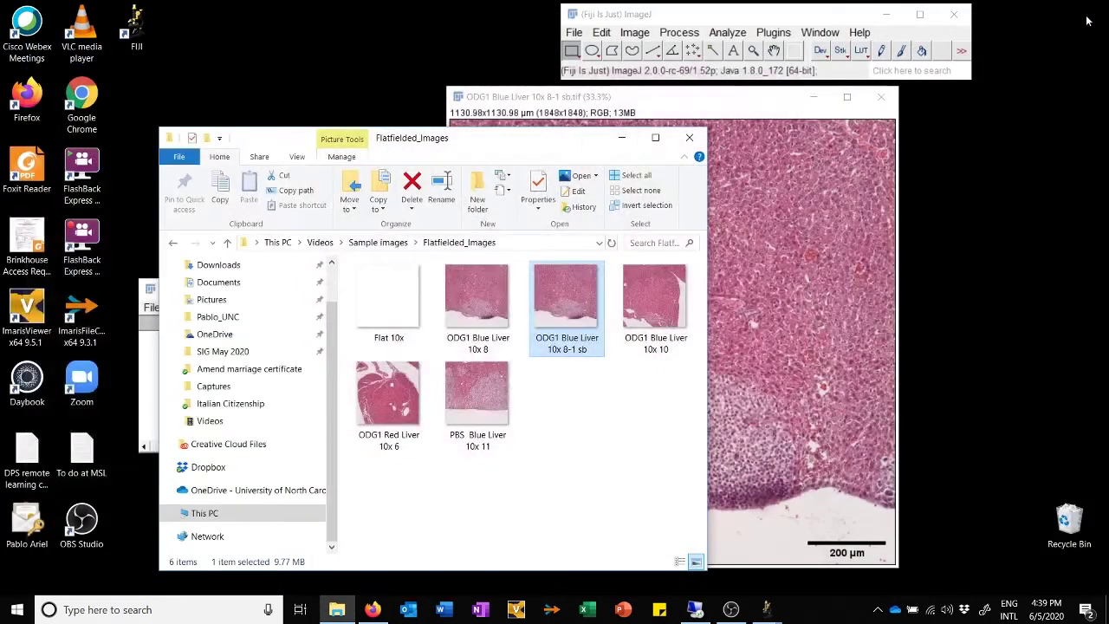
left_click(880, 96)
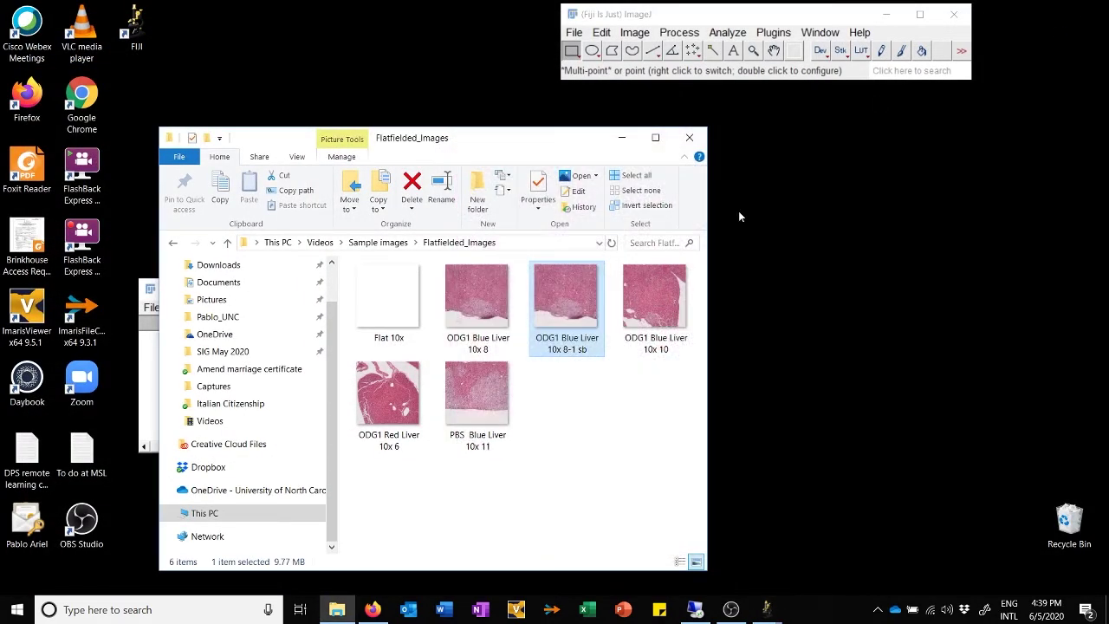
left_click_drag(581, 290, 666, 77)
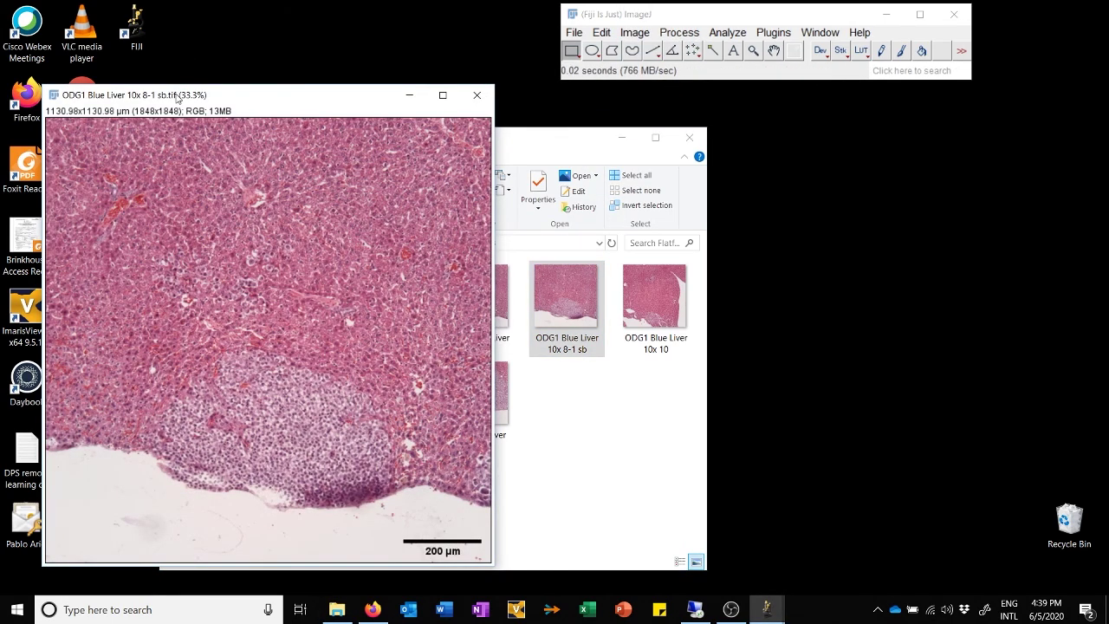
left_click_drag(177, 98, 575, 105)
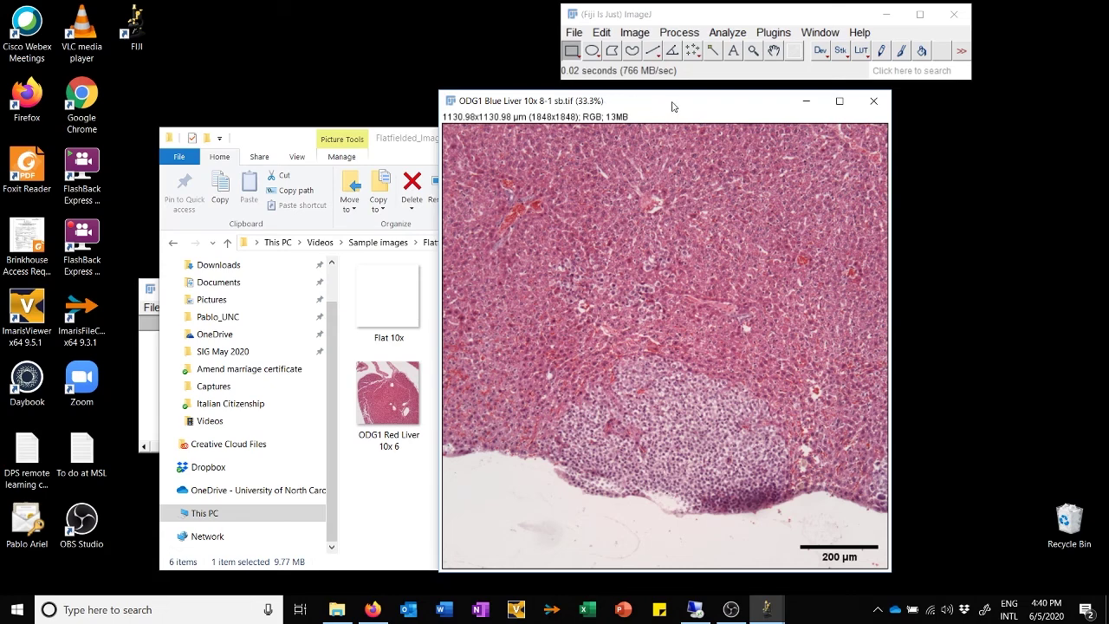
Step: Flatten the 200 µm scale bar into a new image, ODG1 Blue Liver 10x 8-1 sb-1.tif
left_click(888, 65)
type("fla")
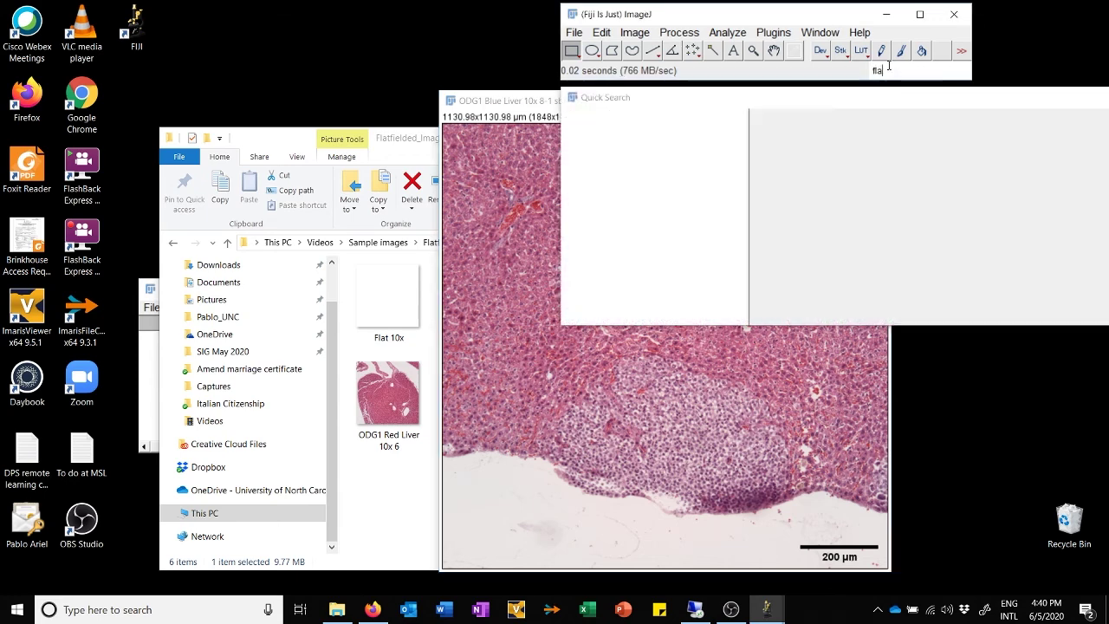
type("tten")
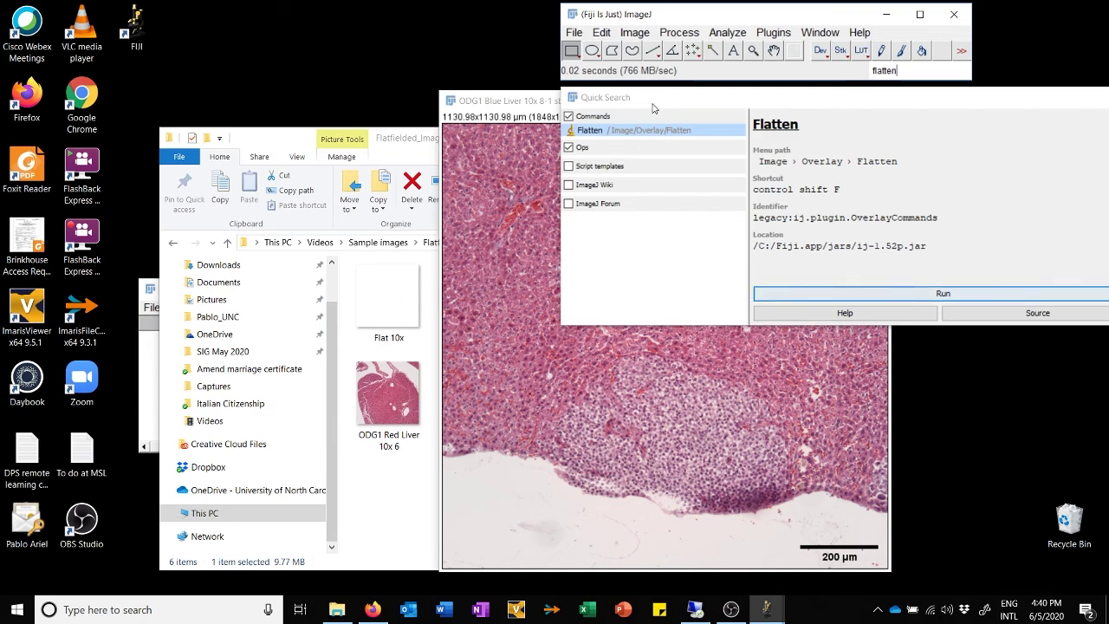
left_click(867, 293)
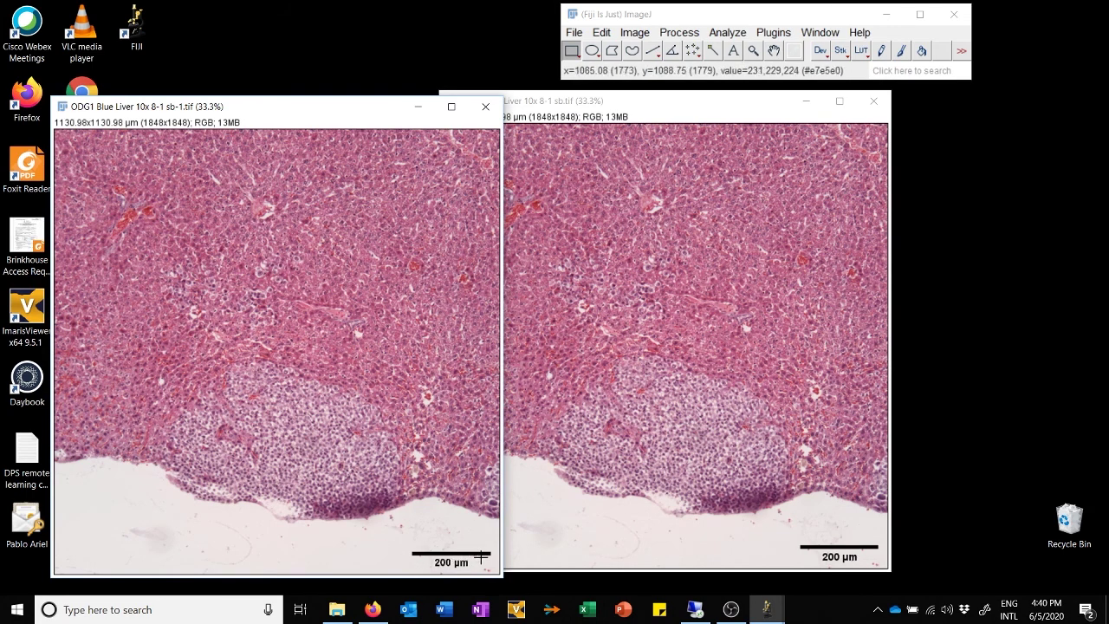
Step: Save the flattened image as a TIFF named 'ODG1 Blue Liver 10x 8-1 sbv2.tif'
left_click(574, 33)
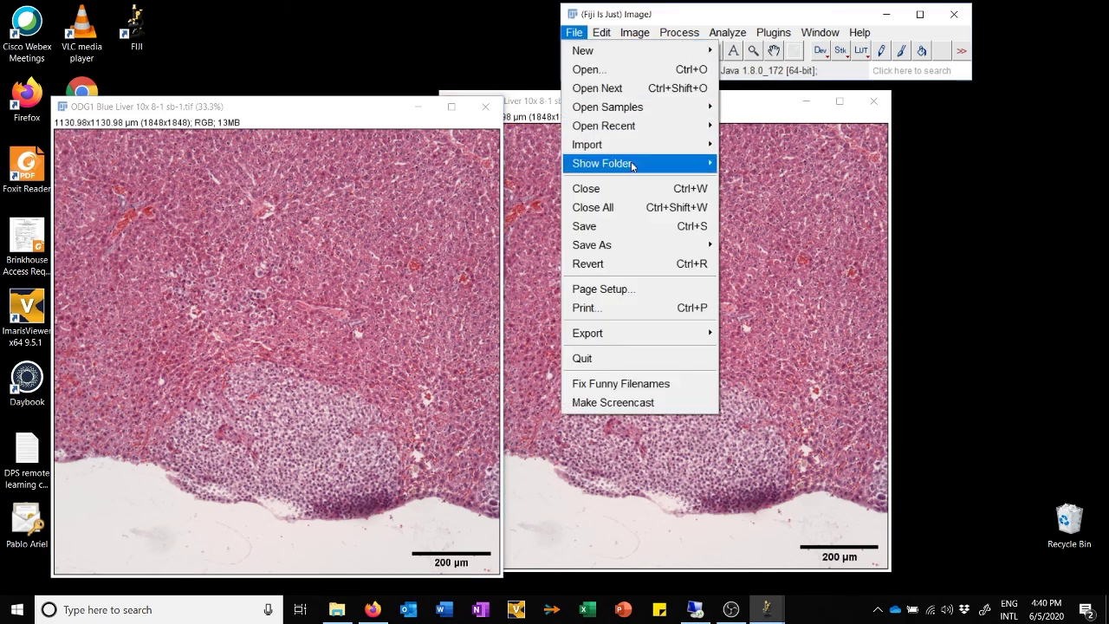
mouse_move(633, 245)
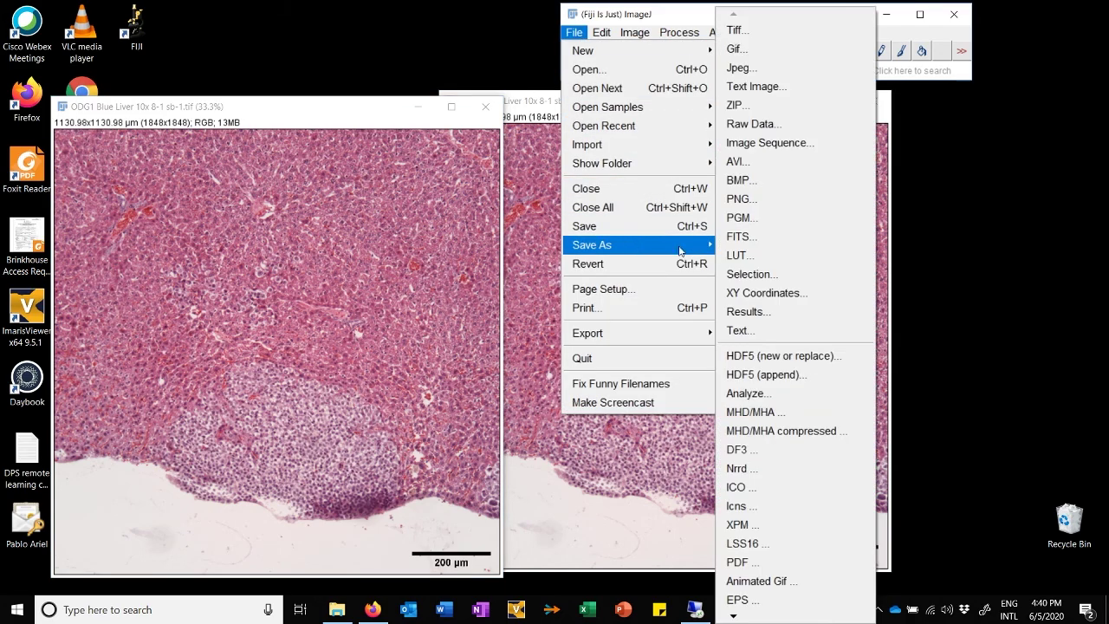
left_click(724, 37)
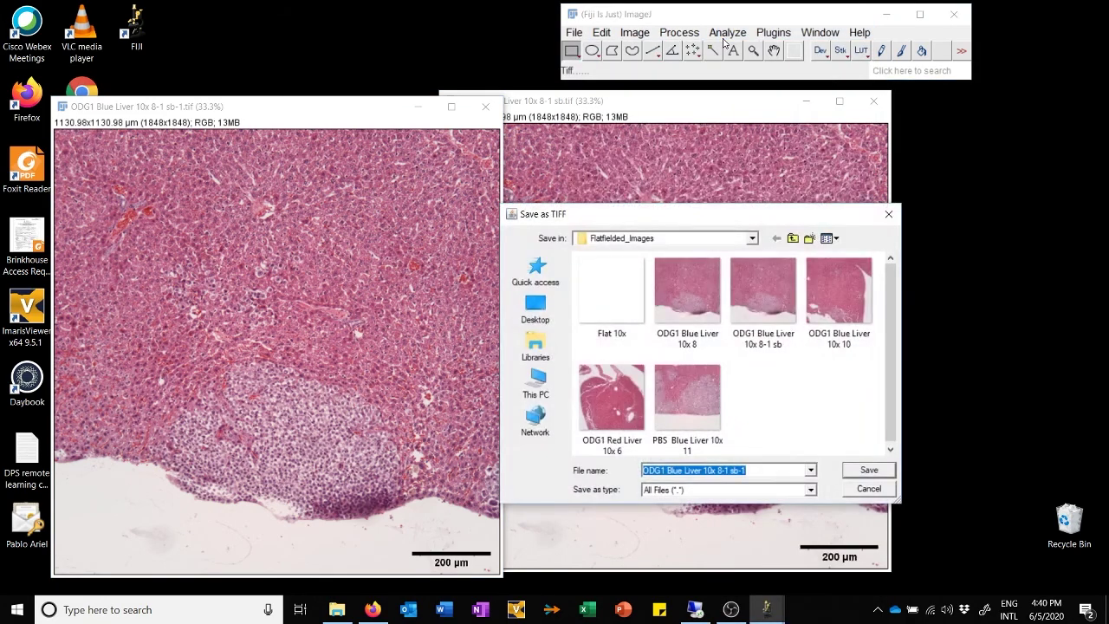
key("End")
key("BackSpace")
key("BackSpace")
type("v2")
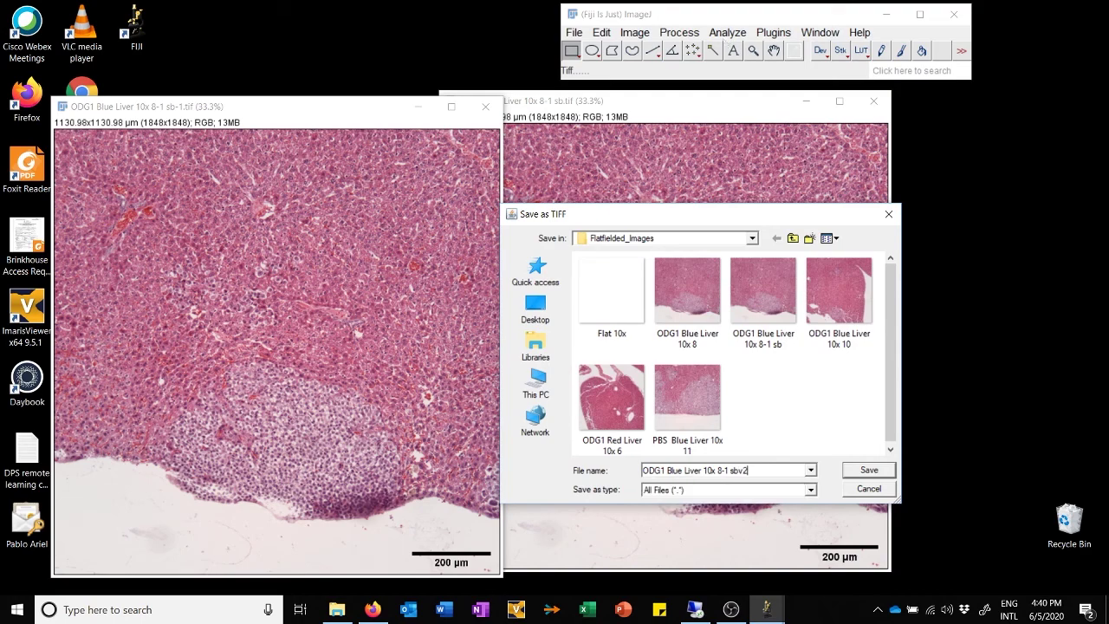
key("Return")
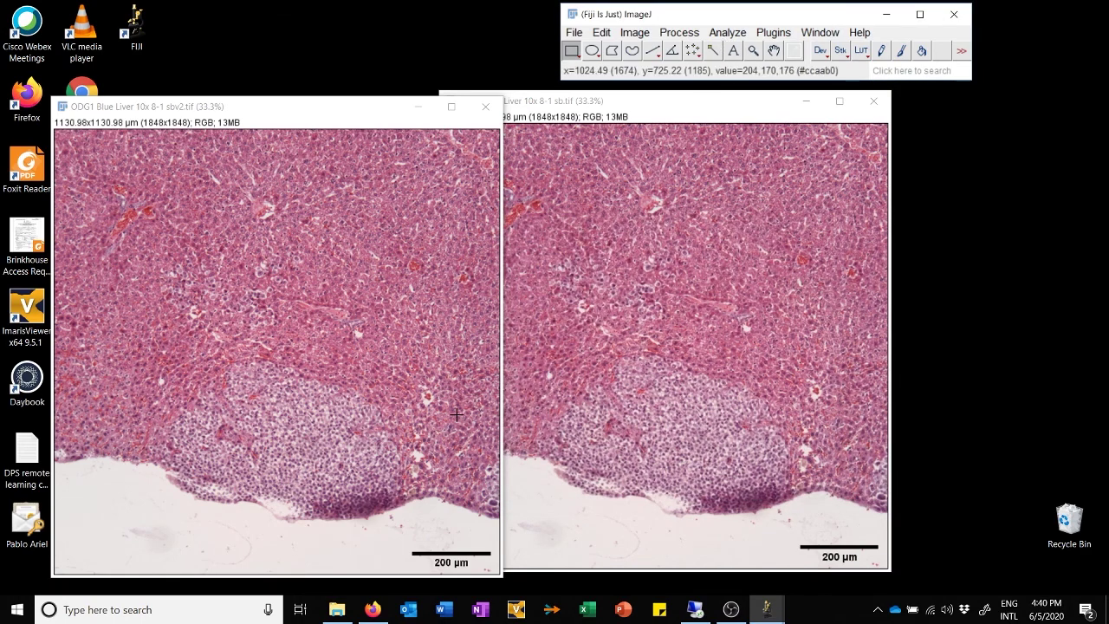
Step: Open sbv2.tif from Flatfielded_Images in Photos to confirm the scale bar, then close Photos
left_click(330, 610)
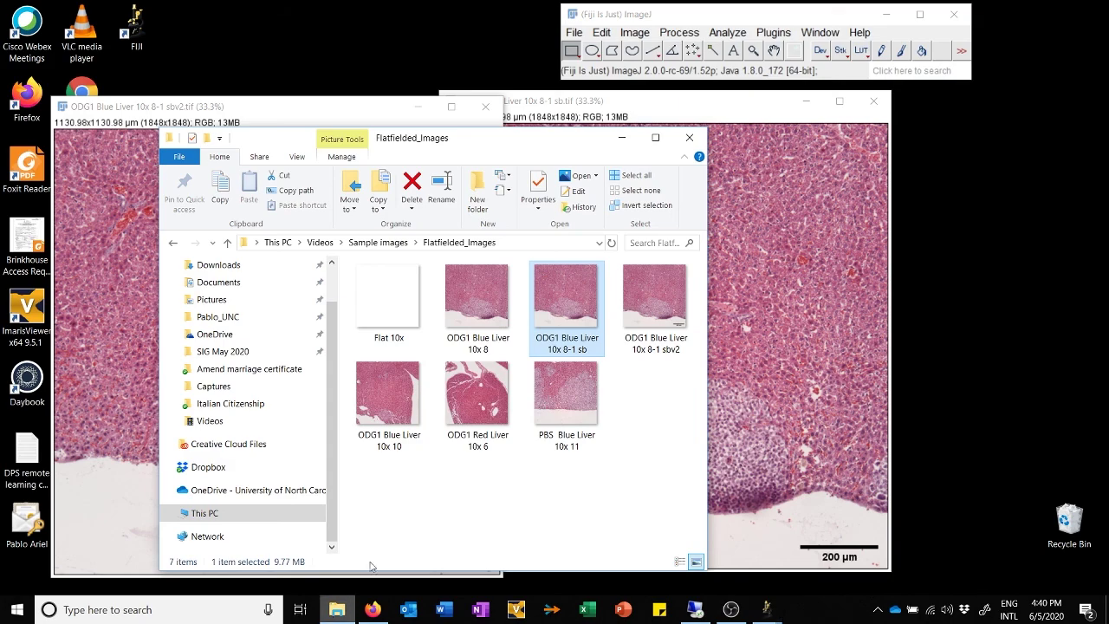
double_click(645, 310)
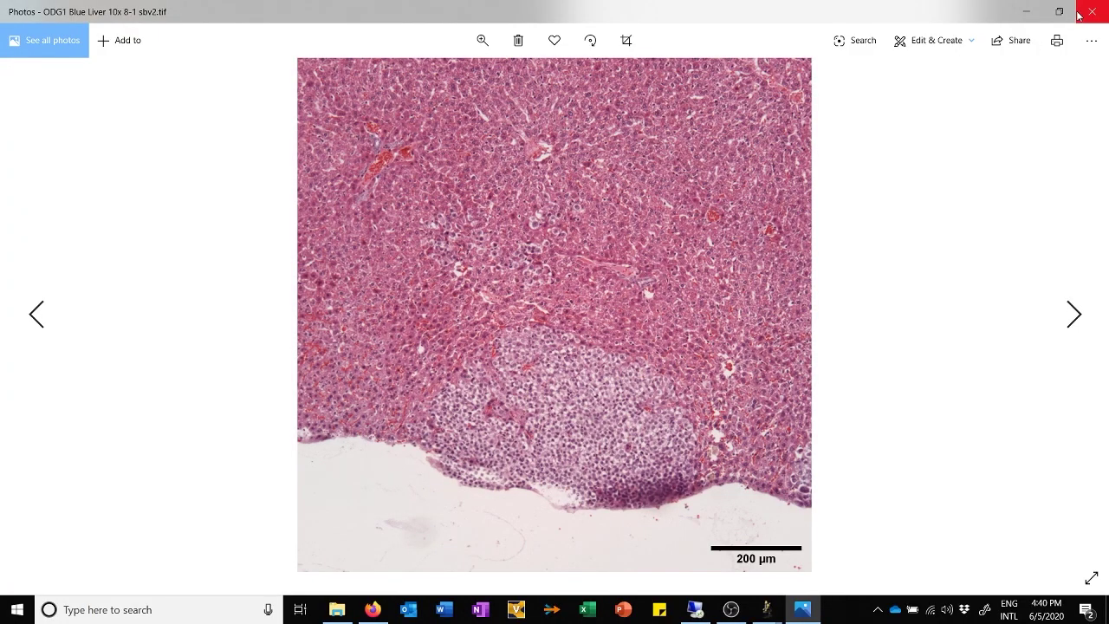
left_click(1092, 11)
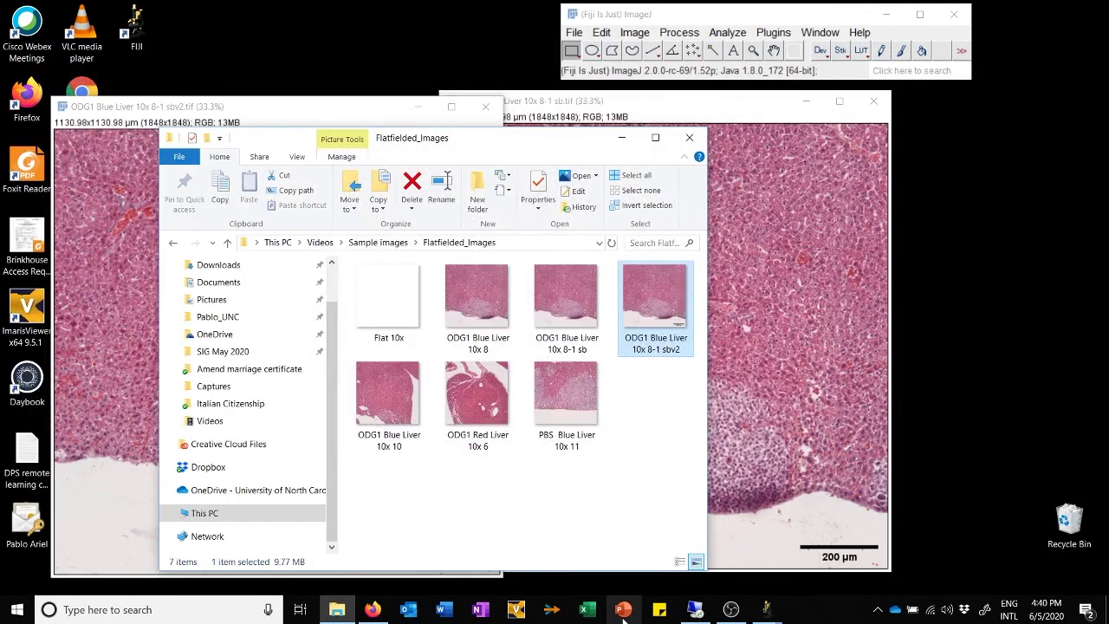
Step: Start a blank PowerPoint presentation and delete its title and subtitle placeholders
left_click(623, 612)
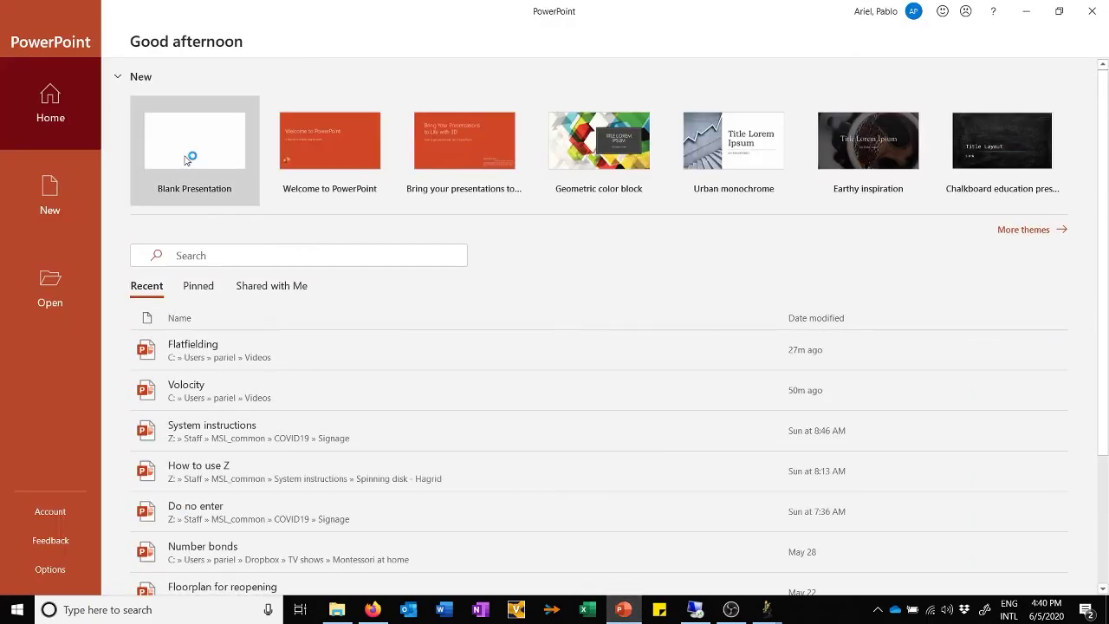
left_click(187, 159)
left_click(511, 292)
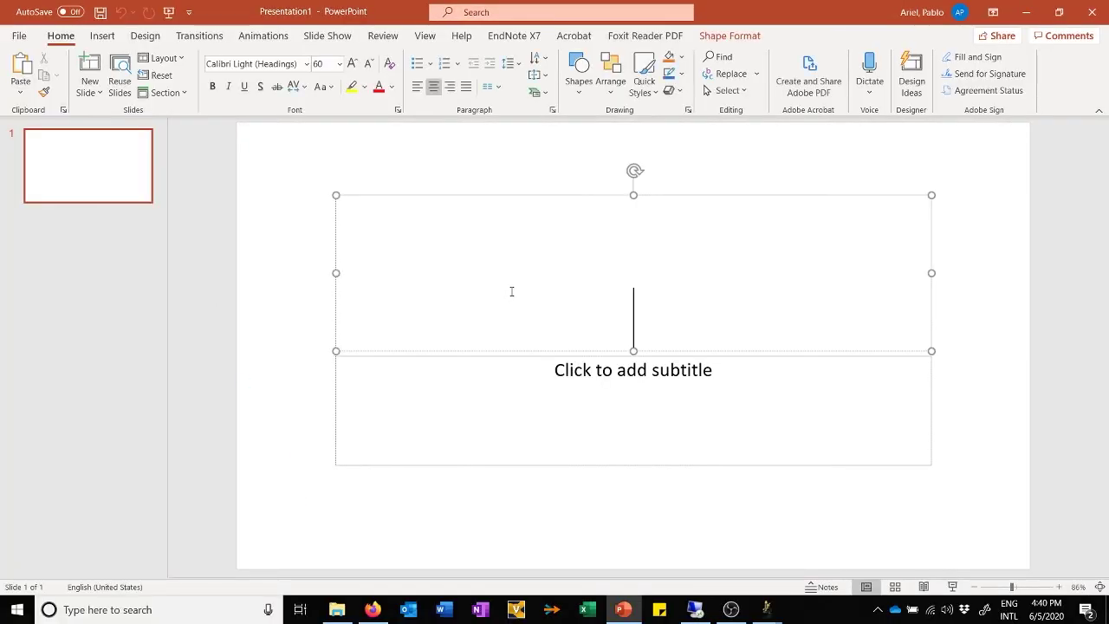
left_click(494, 431, "shift")
key("Delete")
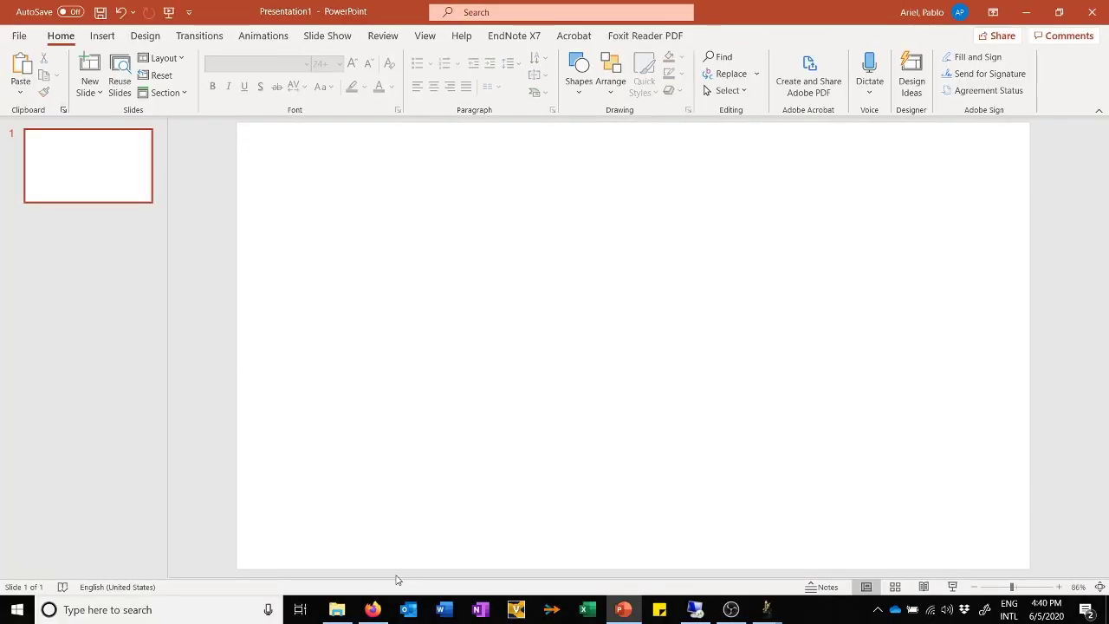
Step: Drag the liver image from the folder onto the slide, inspect it, and close PowerPoint
left_click(337, 609)
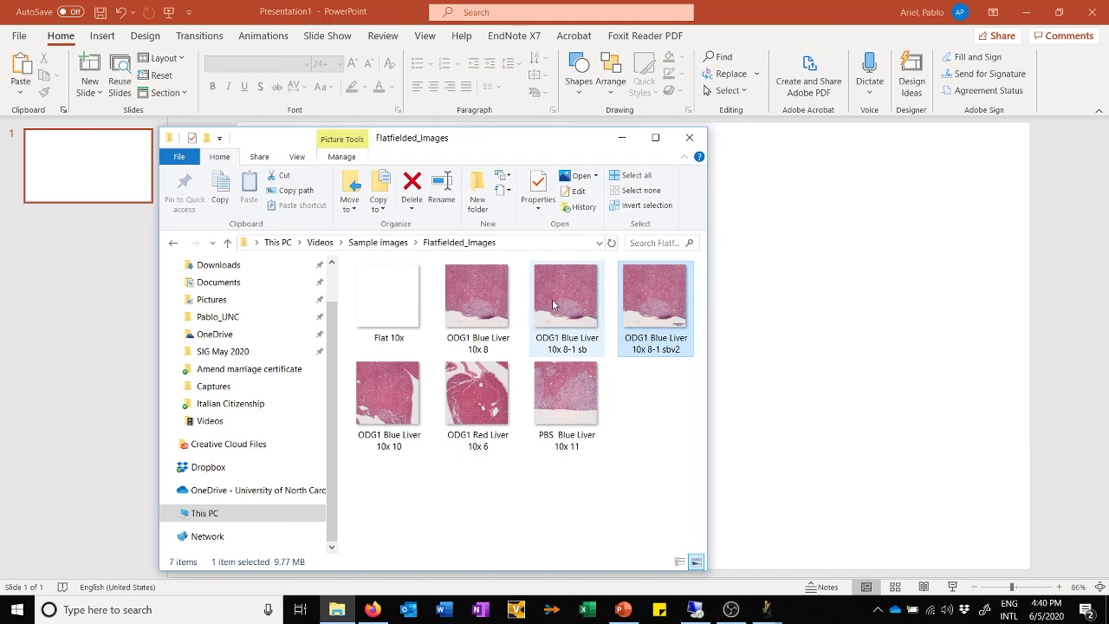
left_click_drag(552, 298, 839, 352)
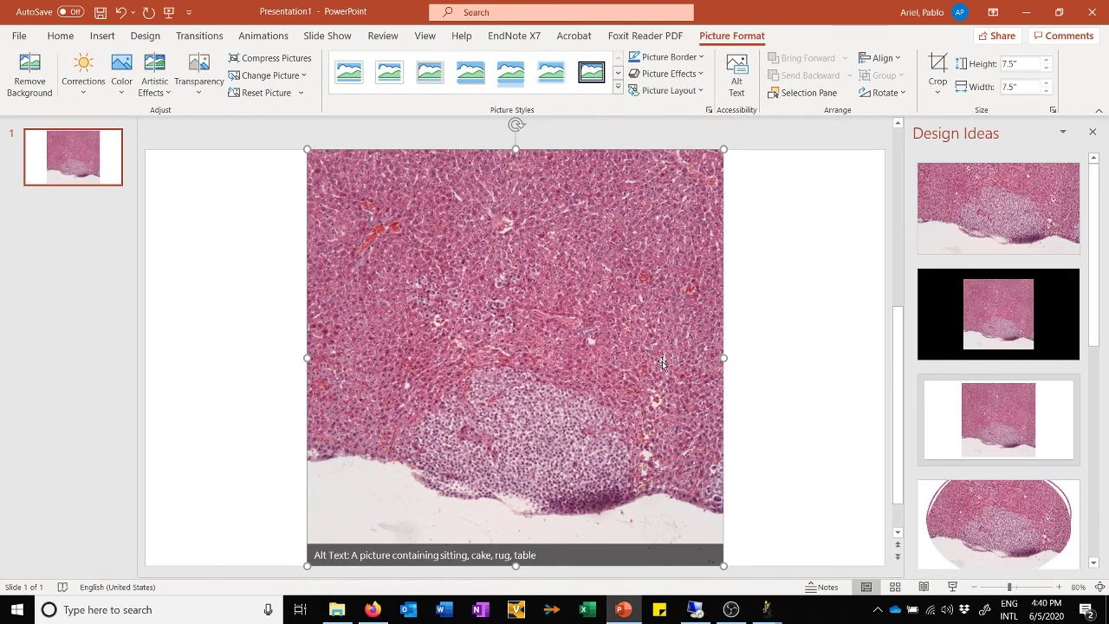
left_click(803, 375)
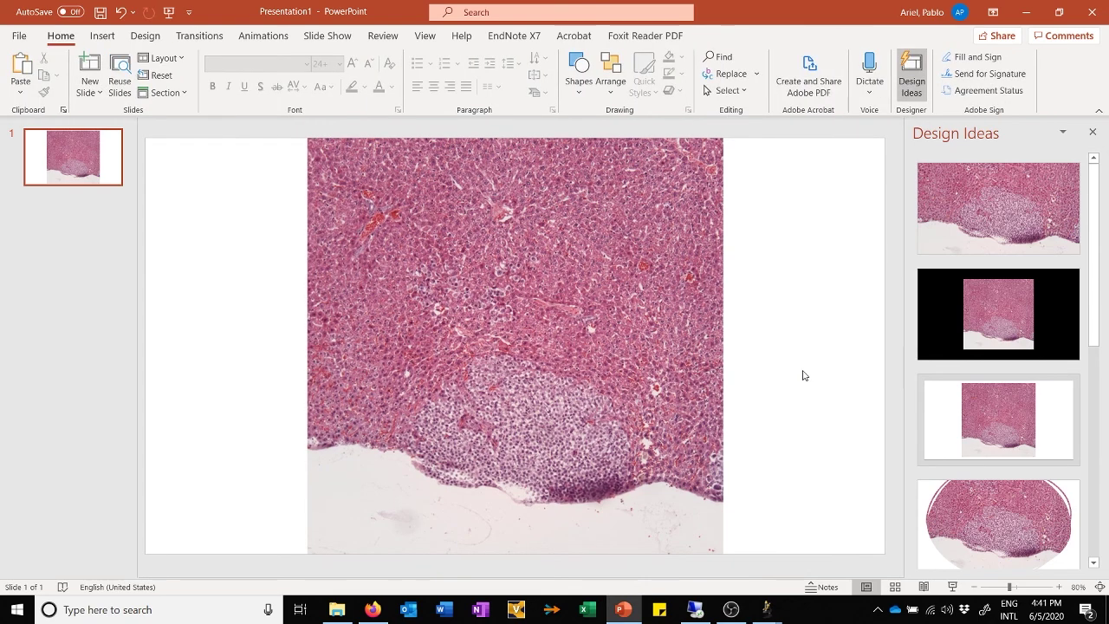
left_click(1099, 10)
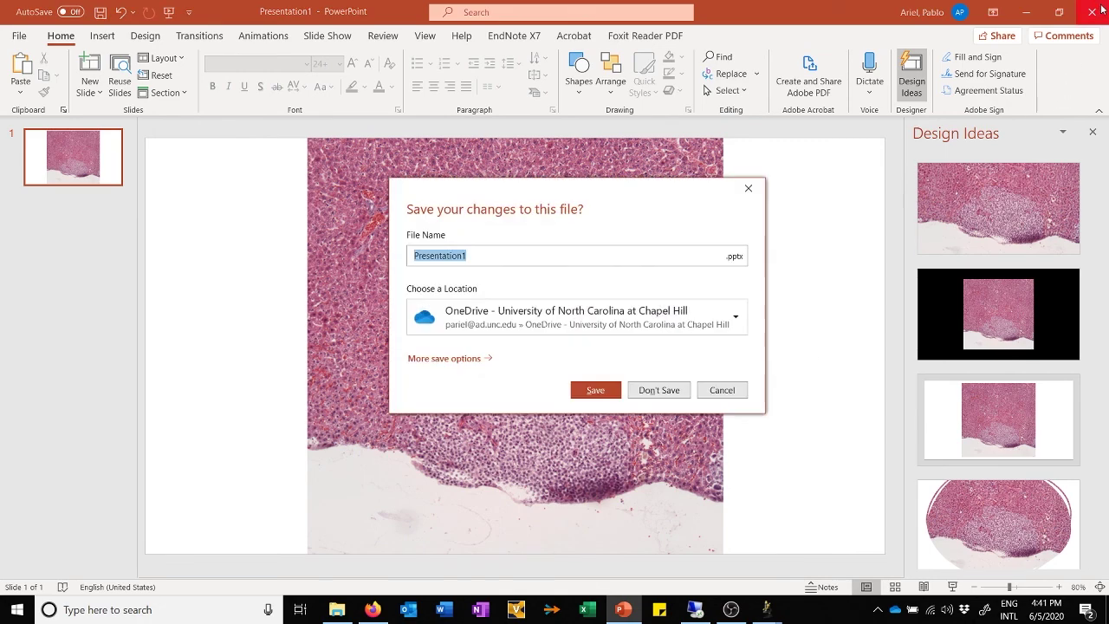
Step: Discard Presentation1 without saving, then close the sb.tif and sbv2.tif image windows
left_click(658, 390)
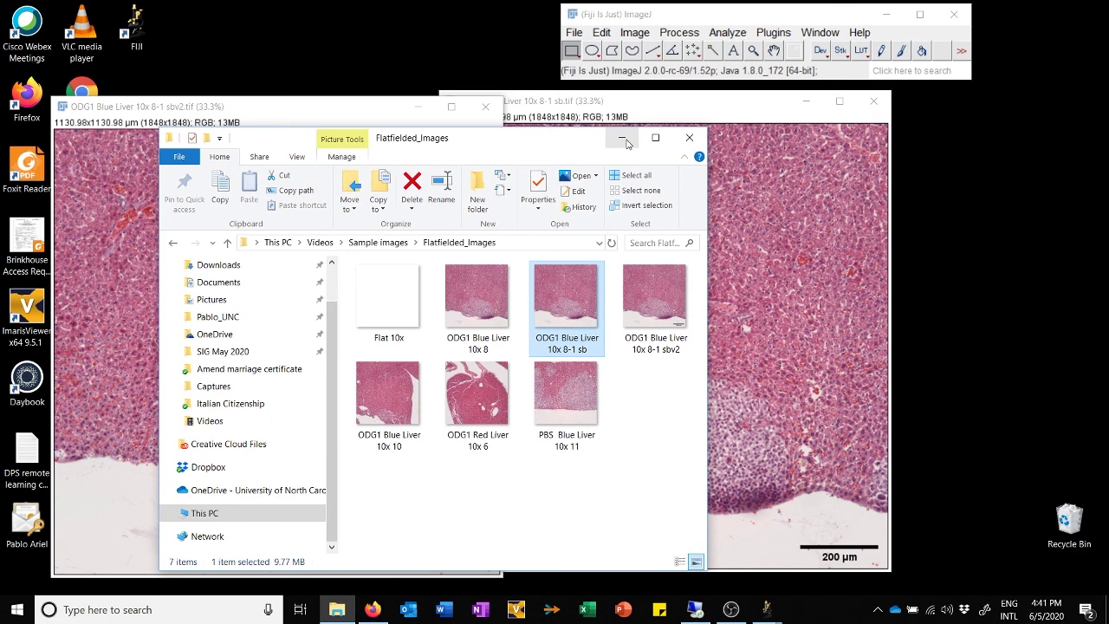
left_click(649, 113)
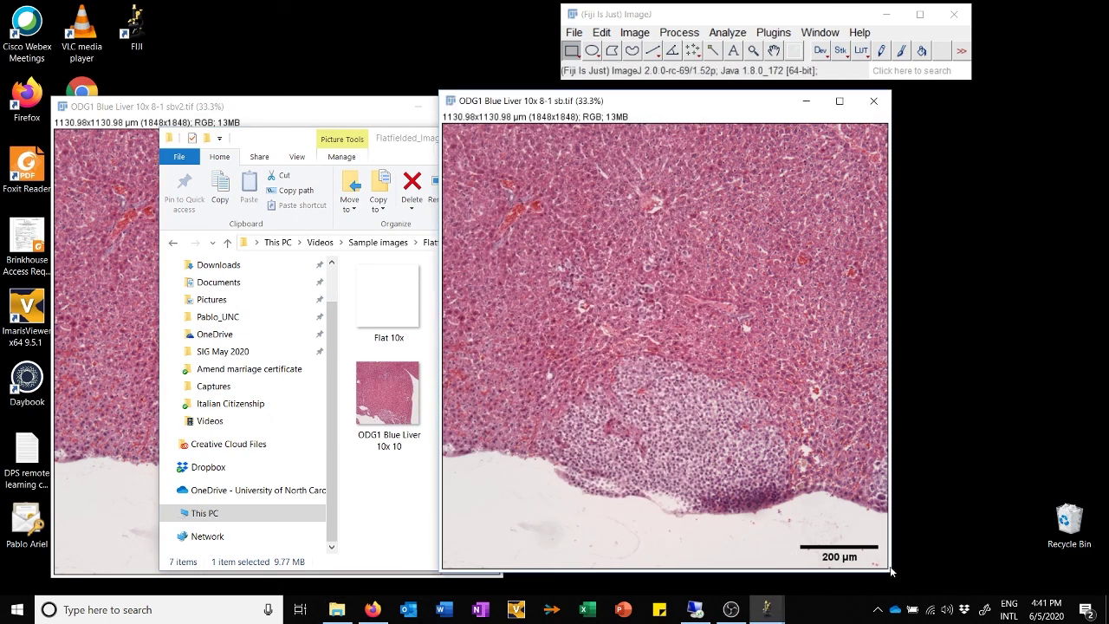
left_click(874, 101)
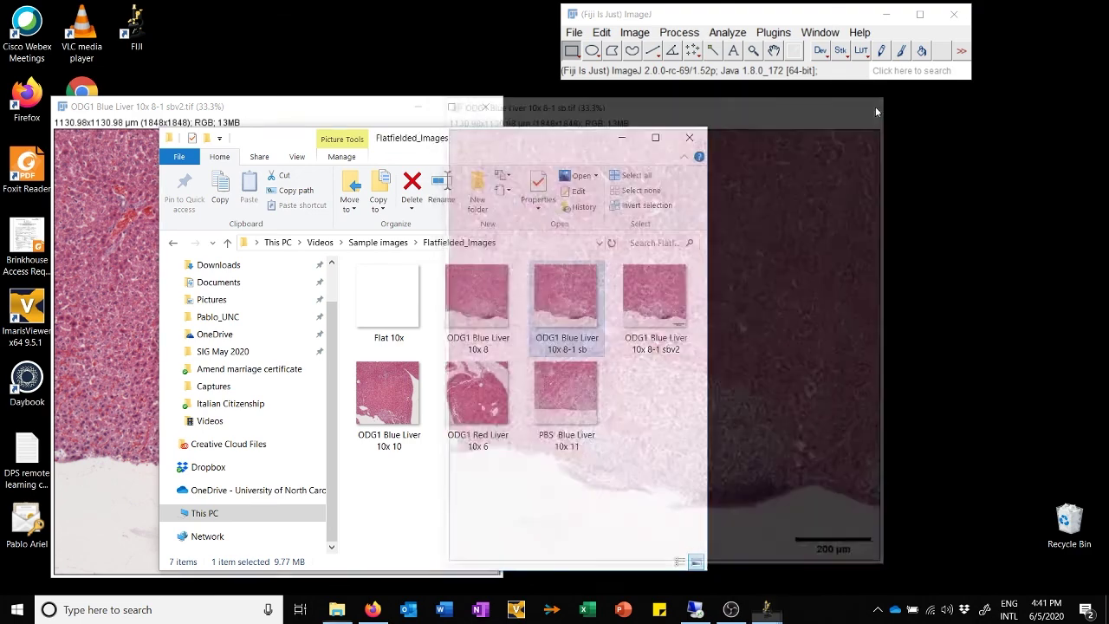
left_click(491, 106)
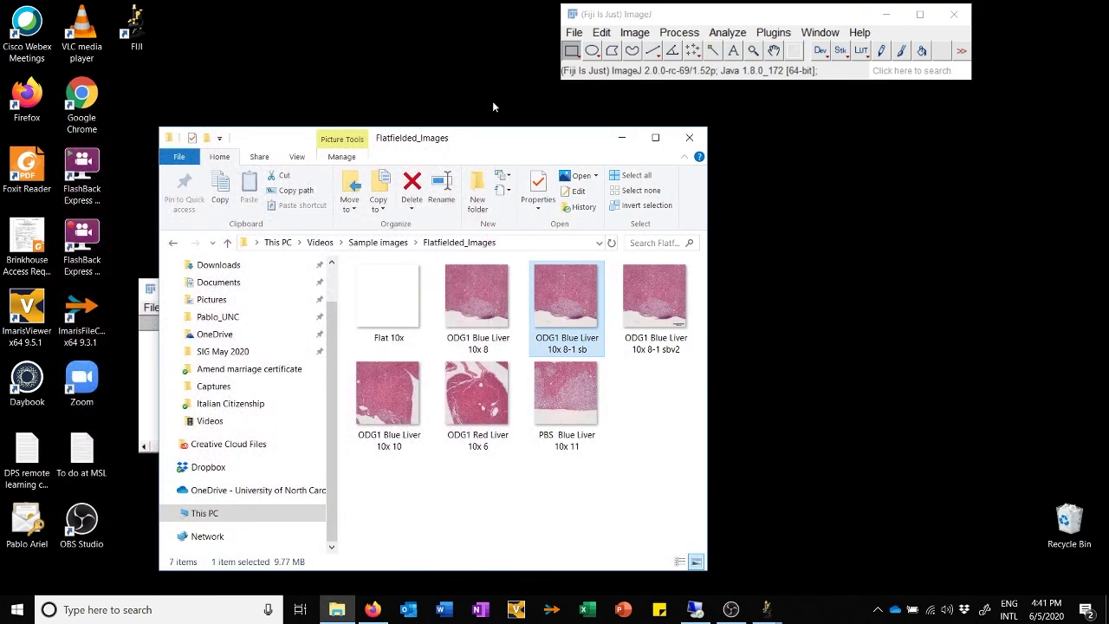